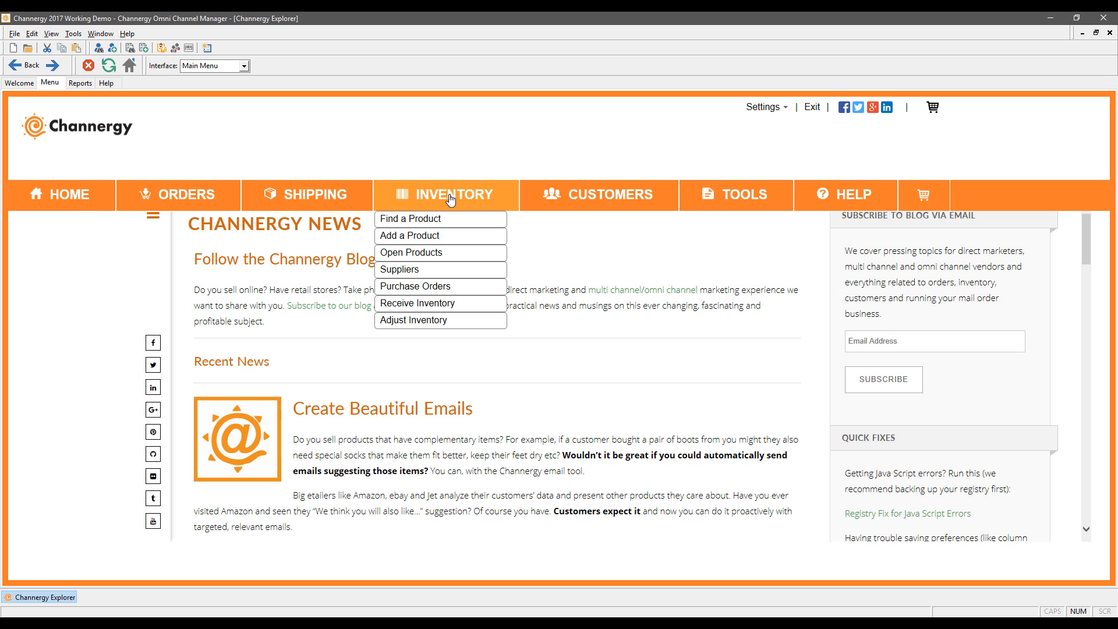
# Open the product records and review the current product's number, name, description fields and stock levels
pyautogui.click(411, 252)
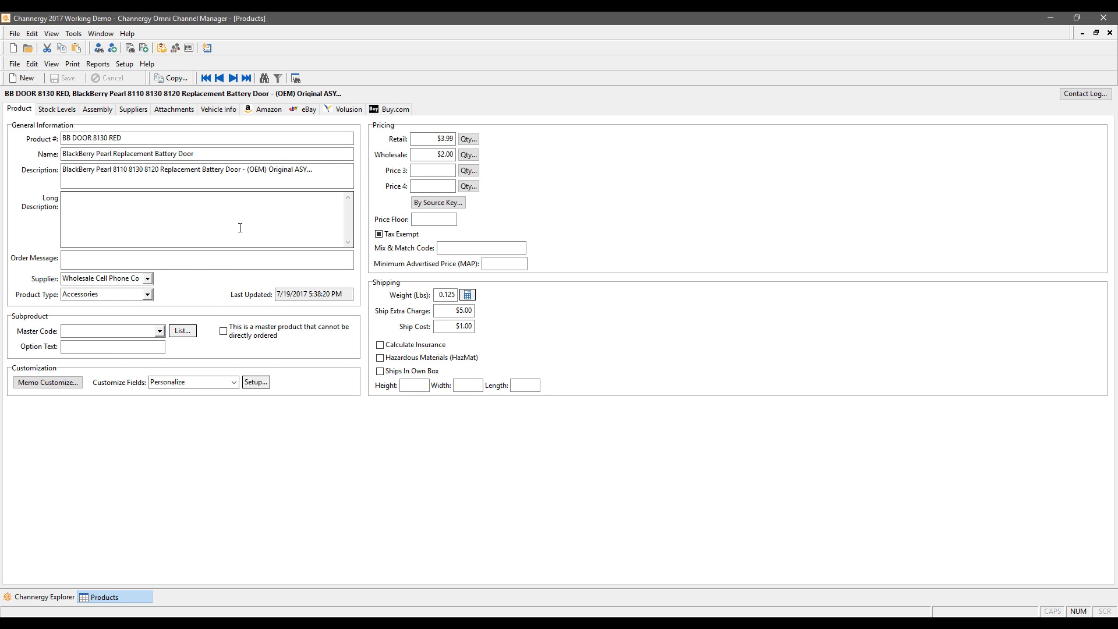
pyautogui.moveTo(122, 138); pyautogui.dragTo(18, 133)
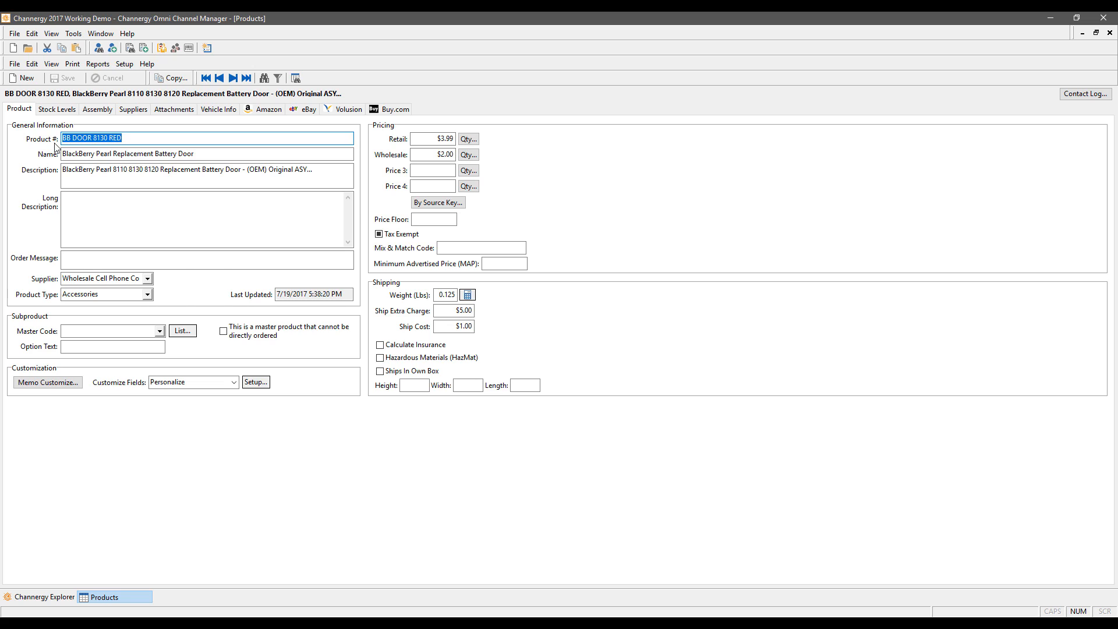
pyautogui.moveTo(212, 159); pyautogui.dragTo(7, 164)
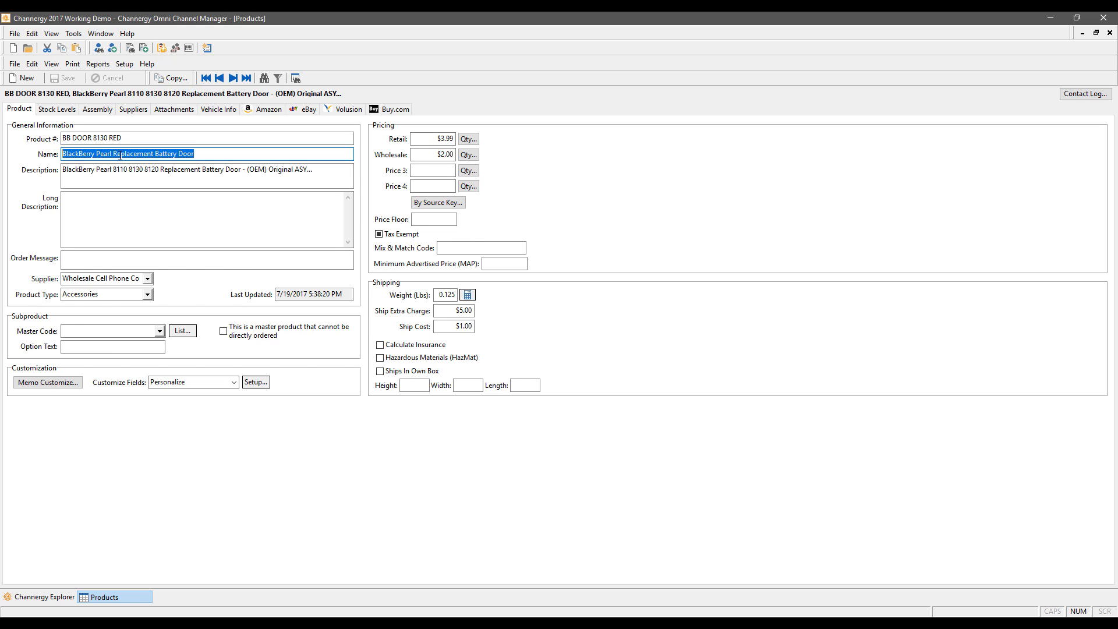
pyautogui.click(327, 173)
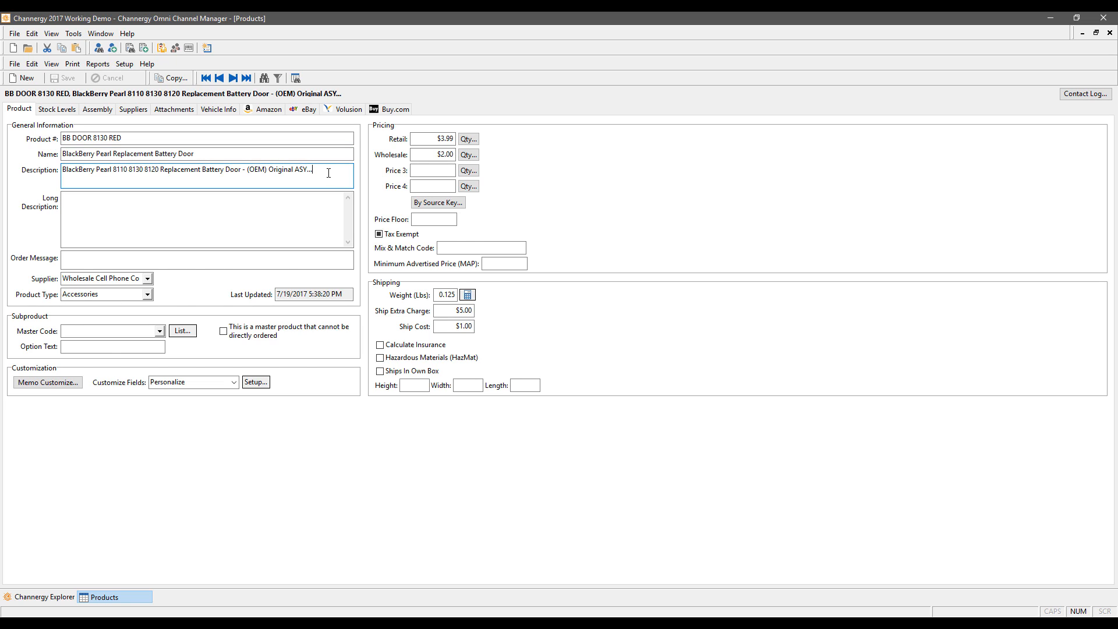
pyautogui.click(256, 216)
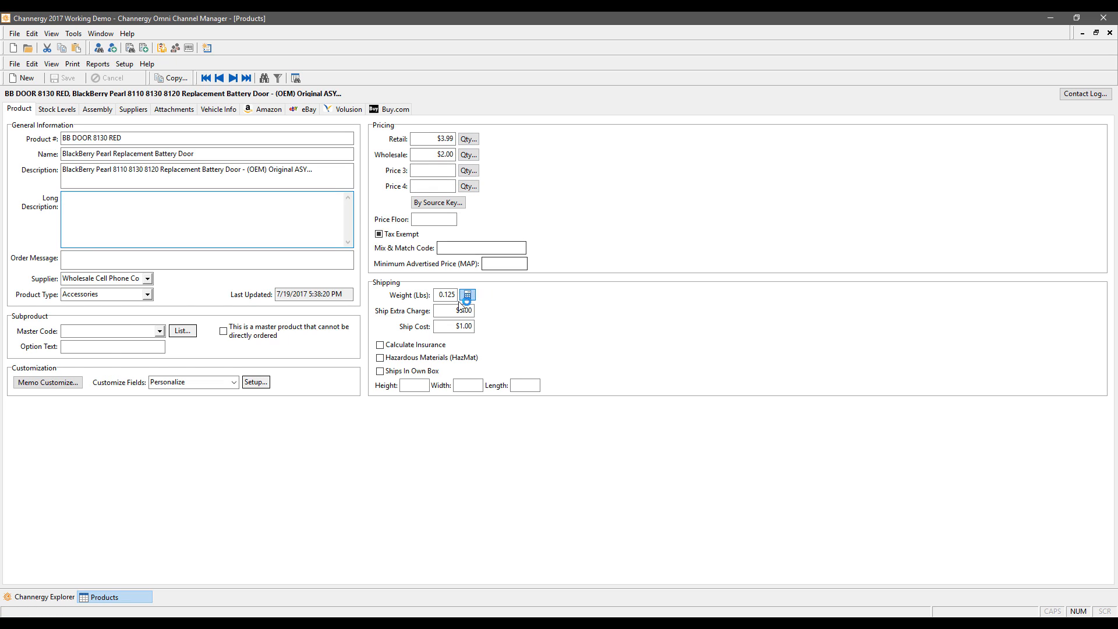
pyautogui.click(57, 110)
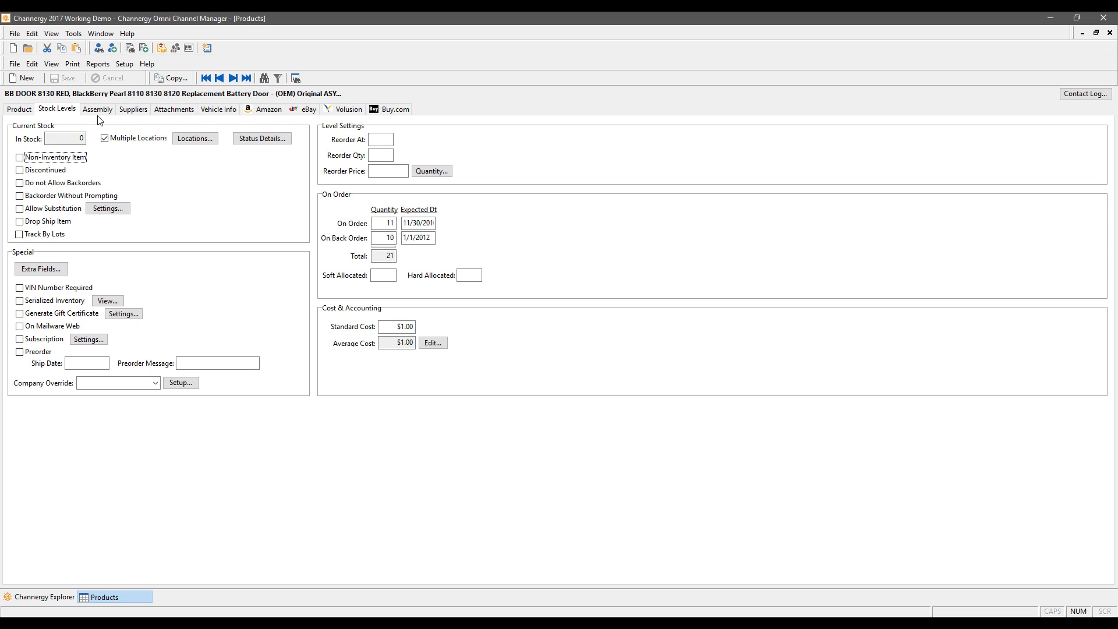
pyautogui.click(26, 111)
# Create a new product numbered TEST, named "This is a test", with the description "Very nice test"
pyautogui.click(31, 78)
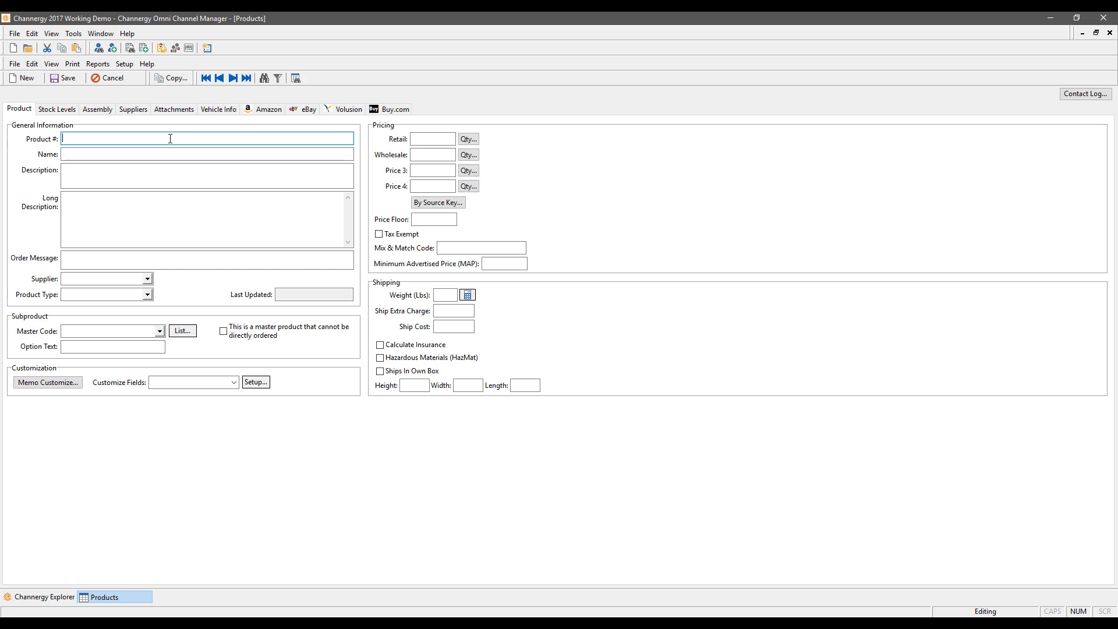
pyautogui.write('TEST')
pyautogui.click(120, 150)
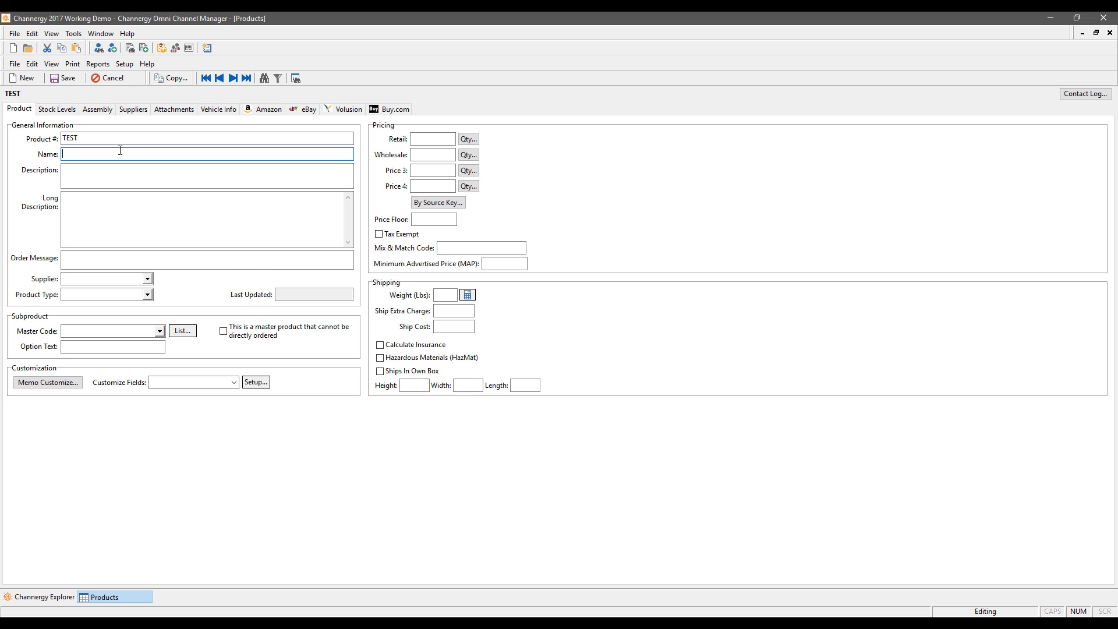
pyautogui.write('This is a test')
pyautogui.press('Tab')
pyautogui.write('Ver')
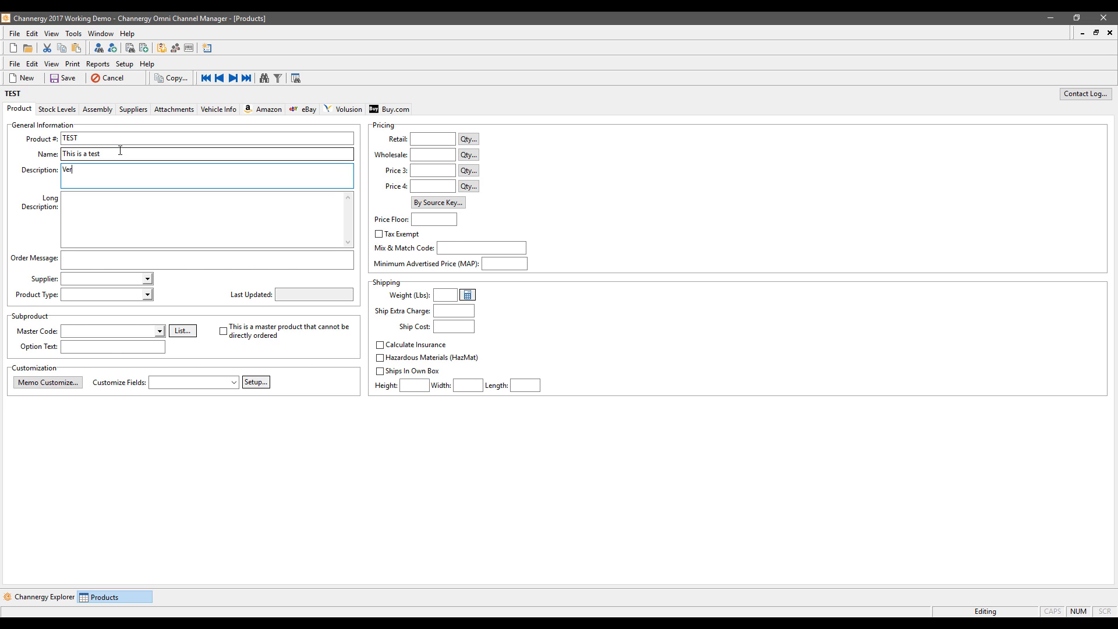
pyautogui.write('y nice test')
pyautogui.press('Tab')
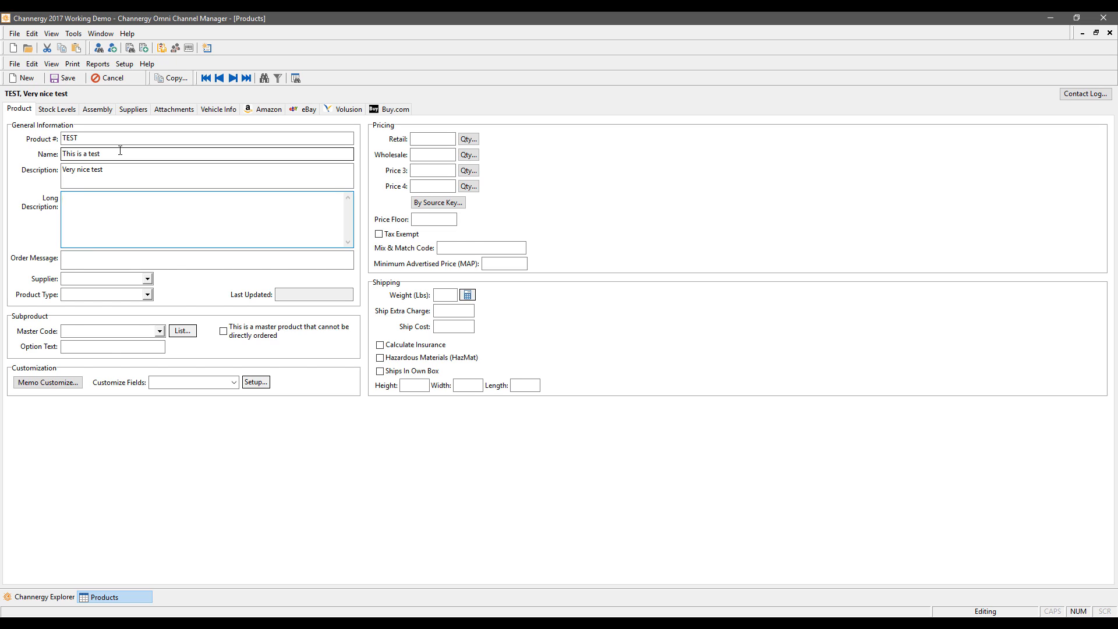
# Enter "plain text" as the long description and "add batteries" as the order message, with Wholesale Cell Phone Co as supplier
pyautogui.write('plain text')
pyautogui.click(99, 265)
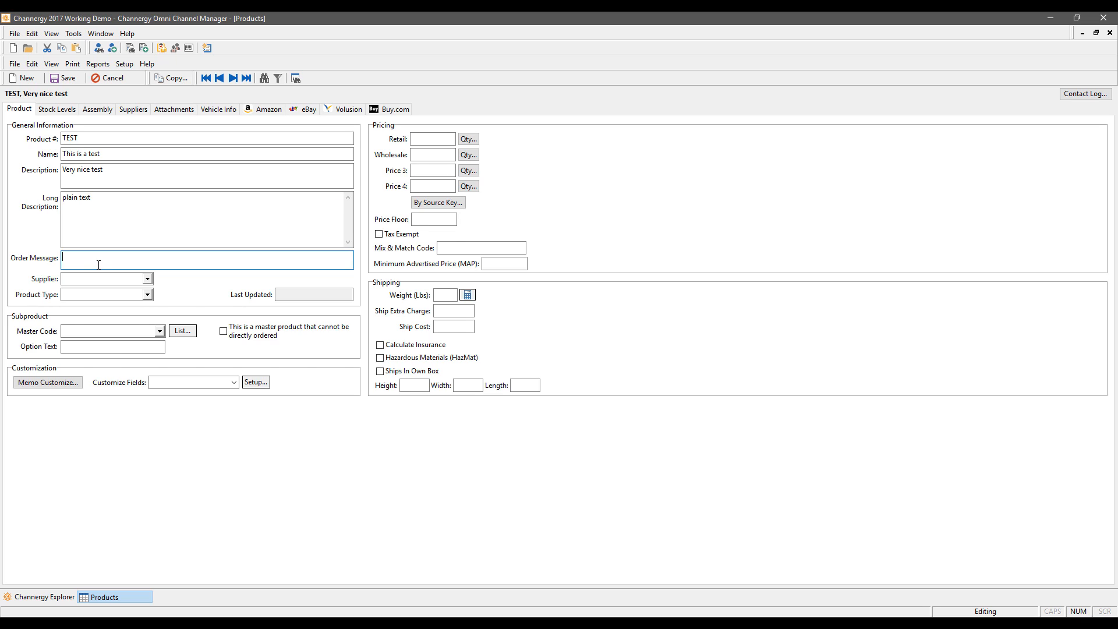
pyautogui.write('add batteries')
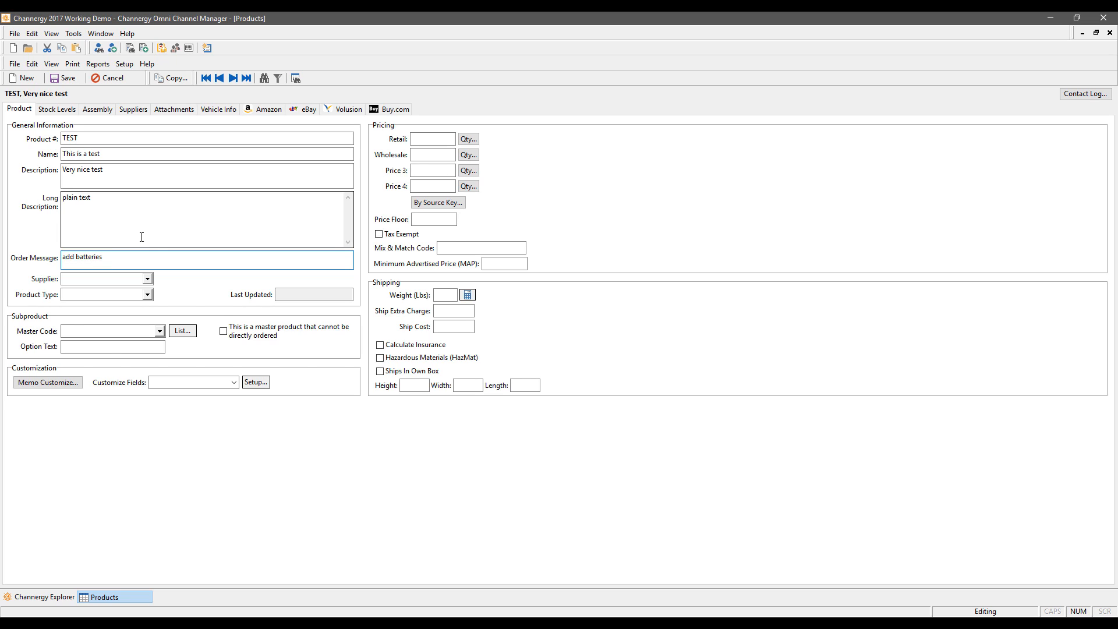
pyautogui.click(149, 278)
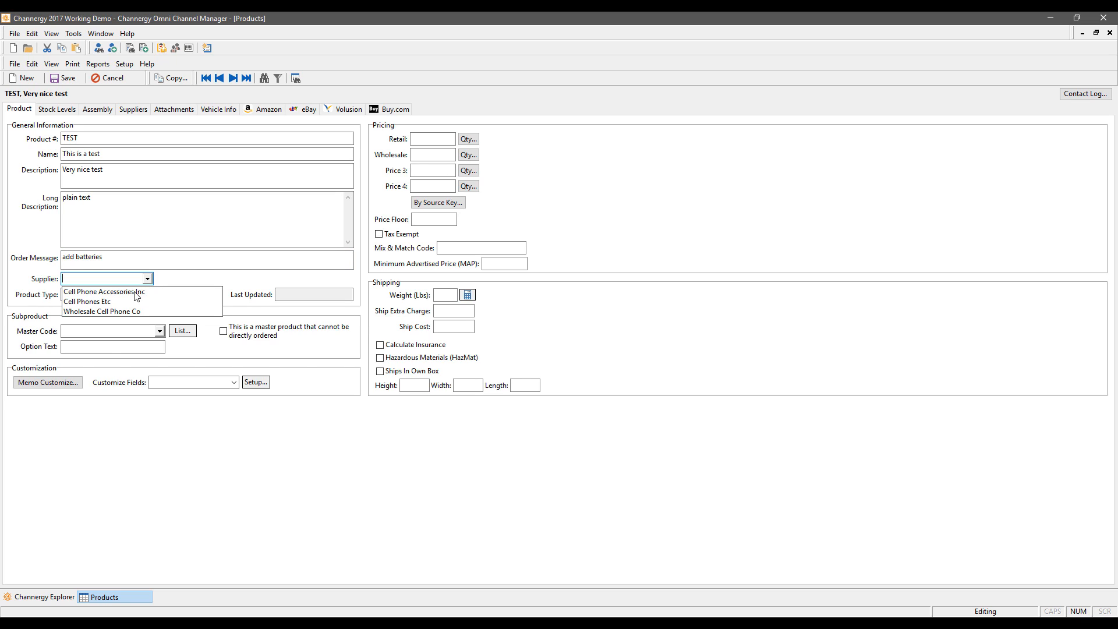
pyautogui.click(107, 311)
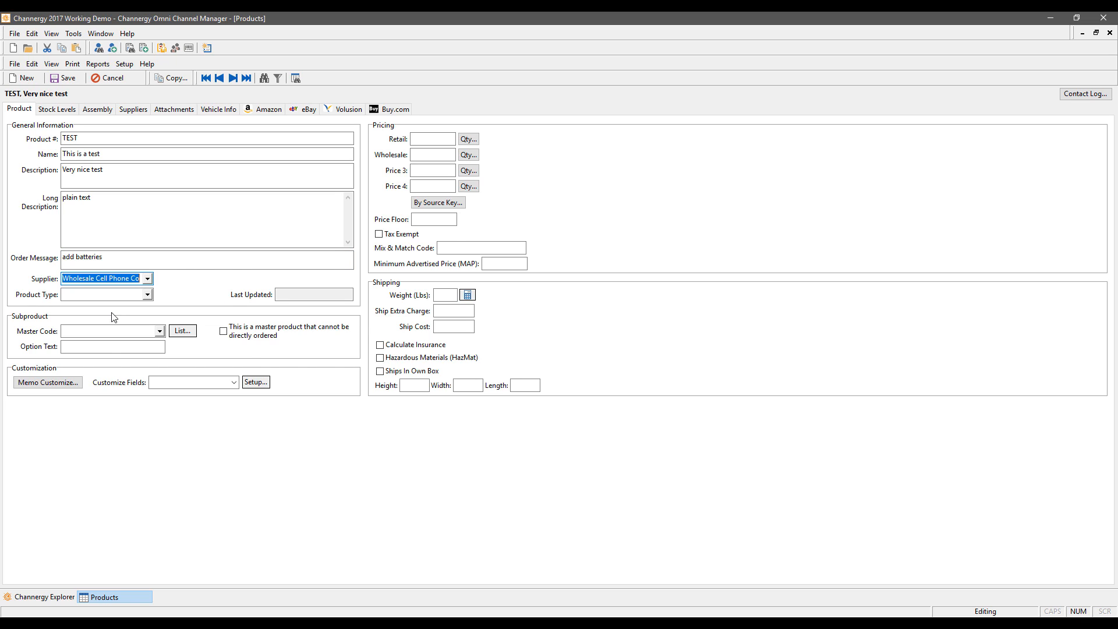
# Add a supplier record to the TEST product with Cell Phones Etc as the supplier
pyautogui.click(133, 108)
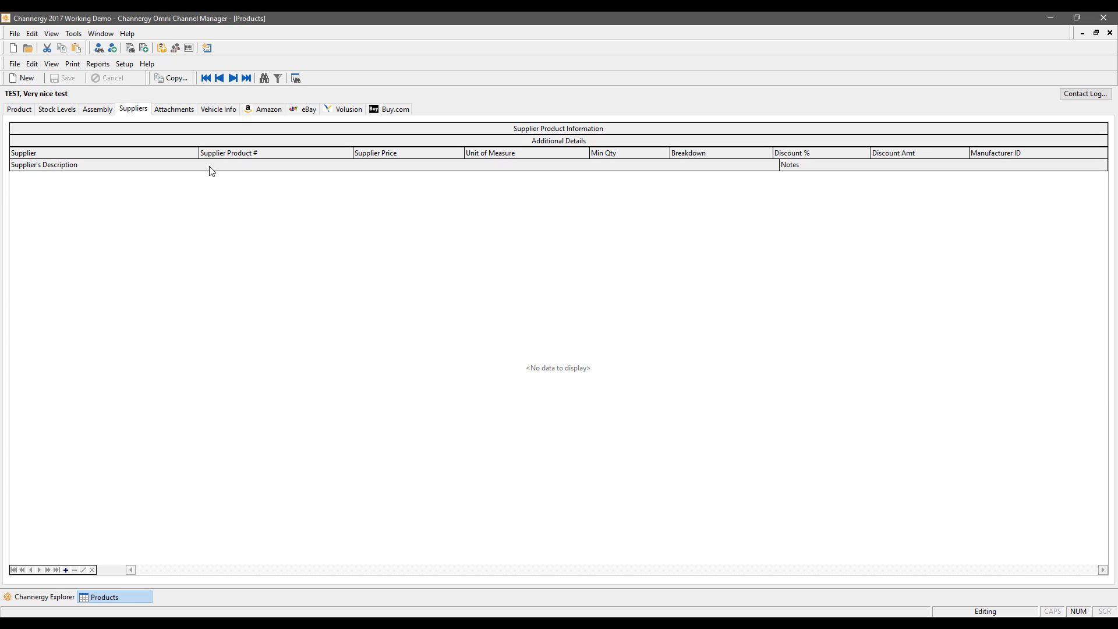
pyautogui.click(66, 570)
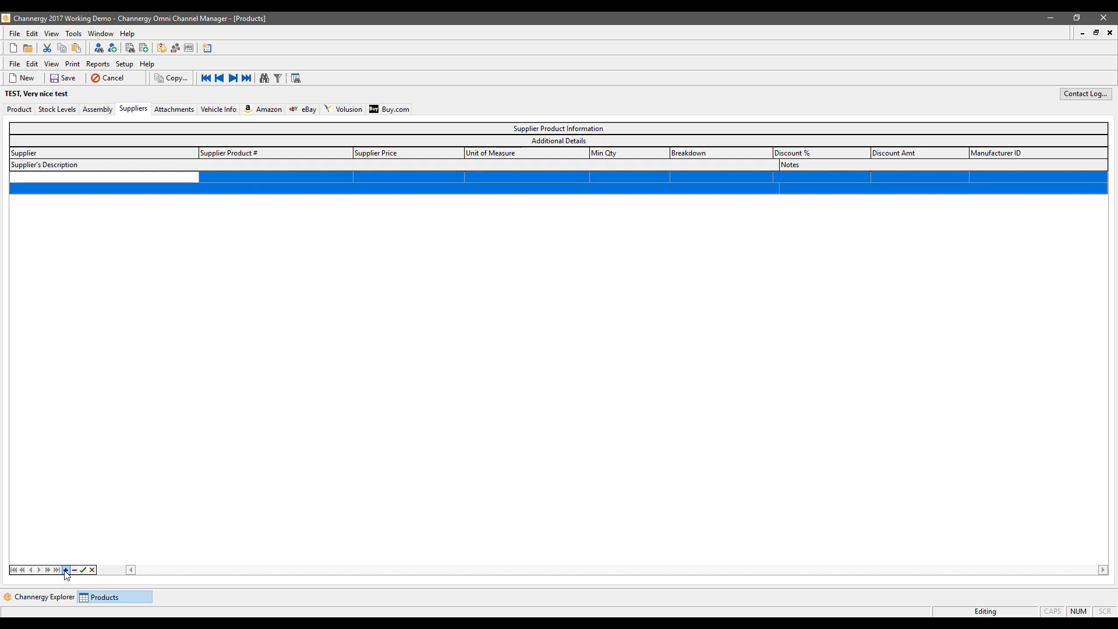
pyautogui.click(103, 177)
pyautogui.click(194, 177)
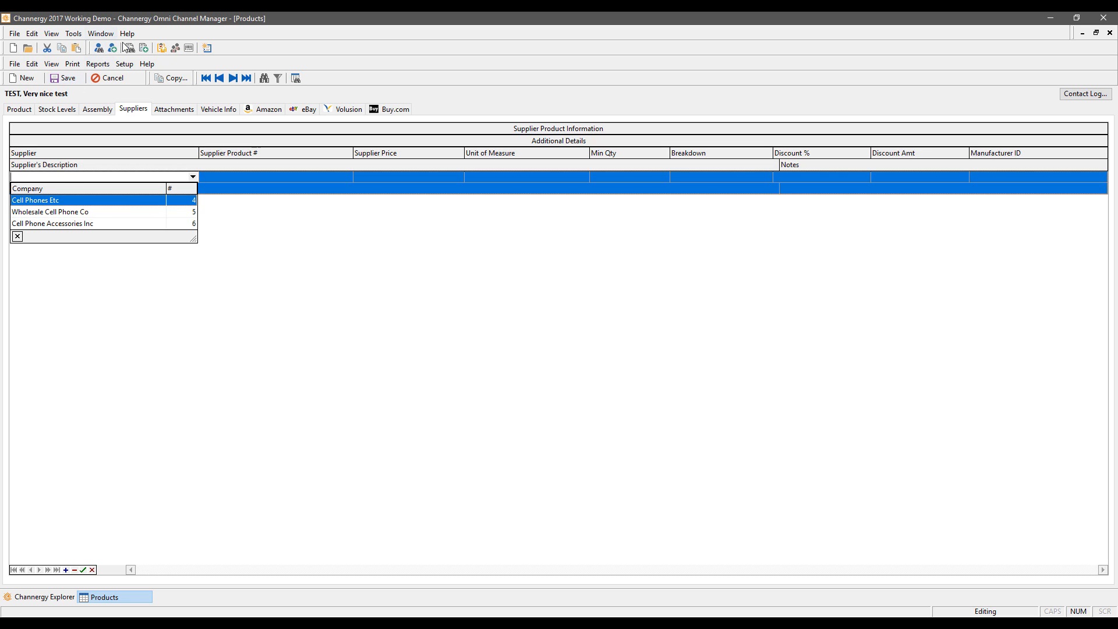
pyautogui.click(125, 64)
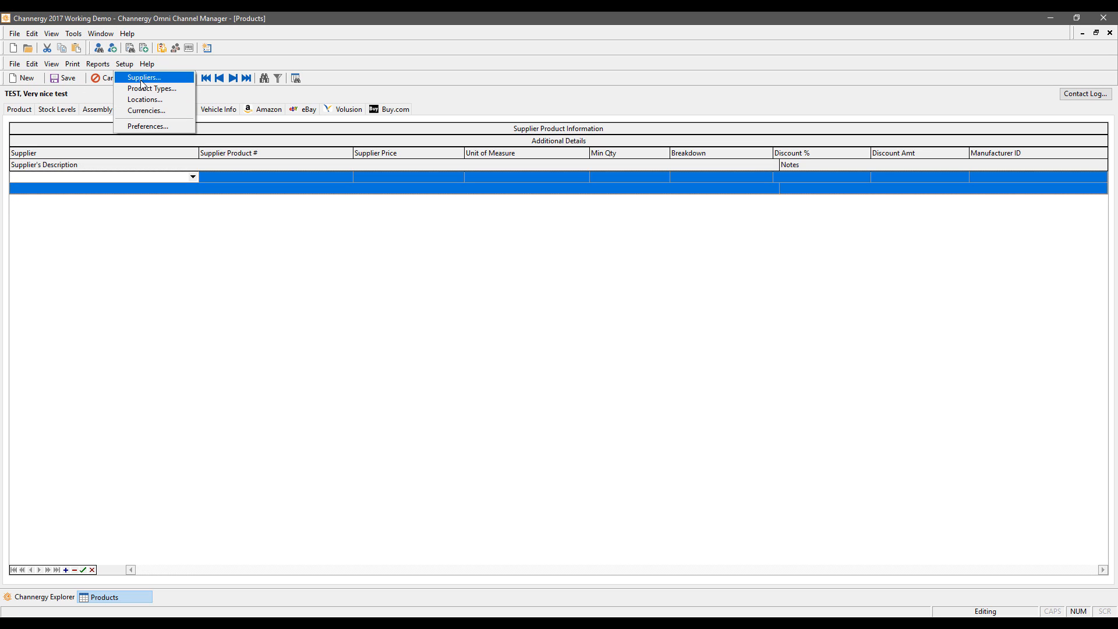
pyautogui.click(246, 45)
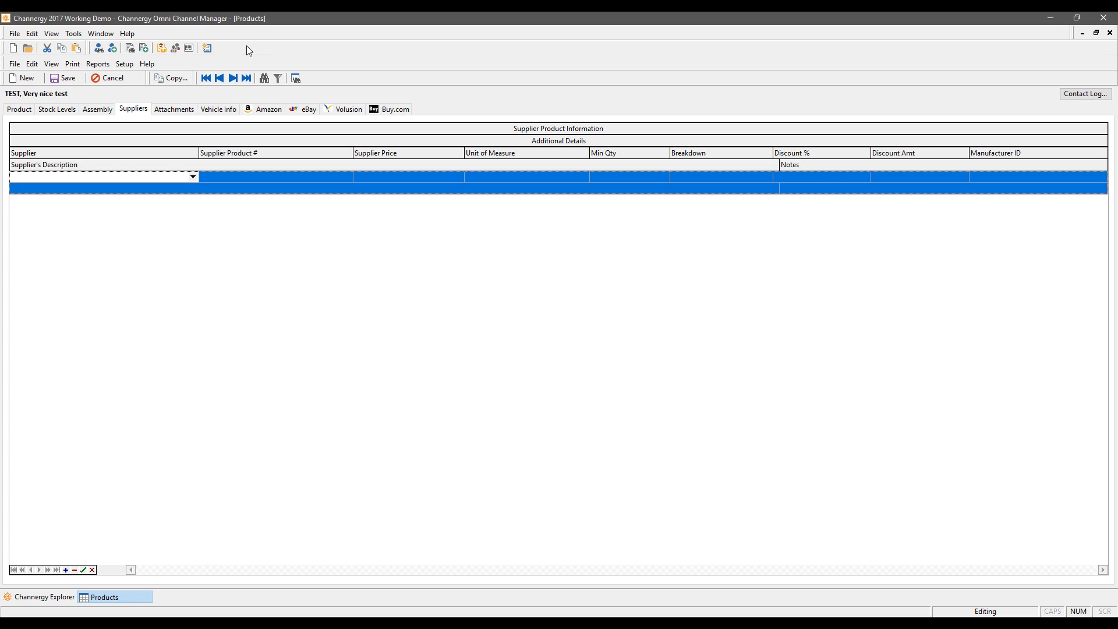
pyautogui.click(192, 177)
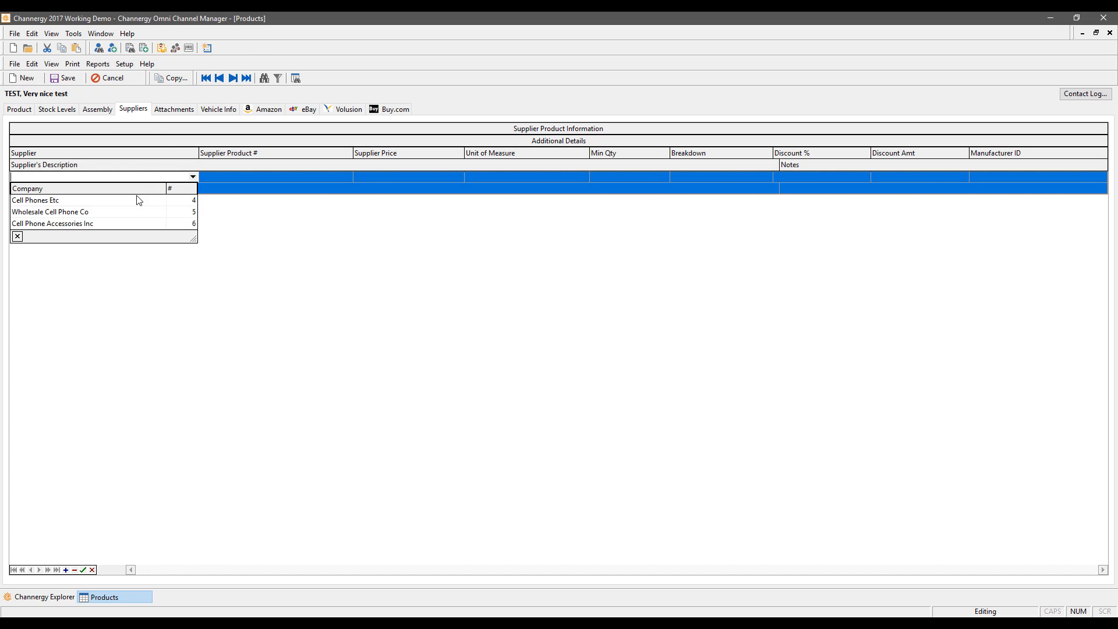
pyautogui.click(54, 201)
# Give the supplier record product number 123456, a supplier price of $1.00 and Case as the unit of measure
pyautogui.click(254, 177)
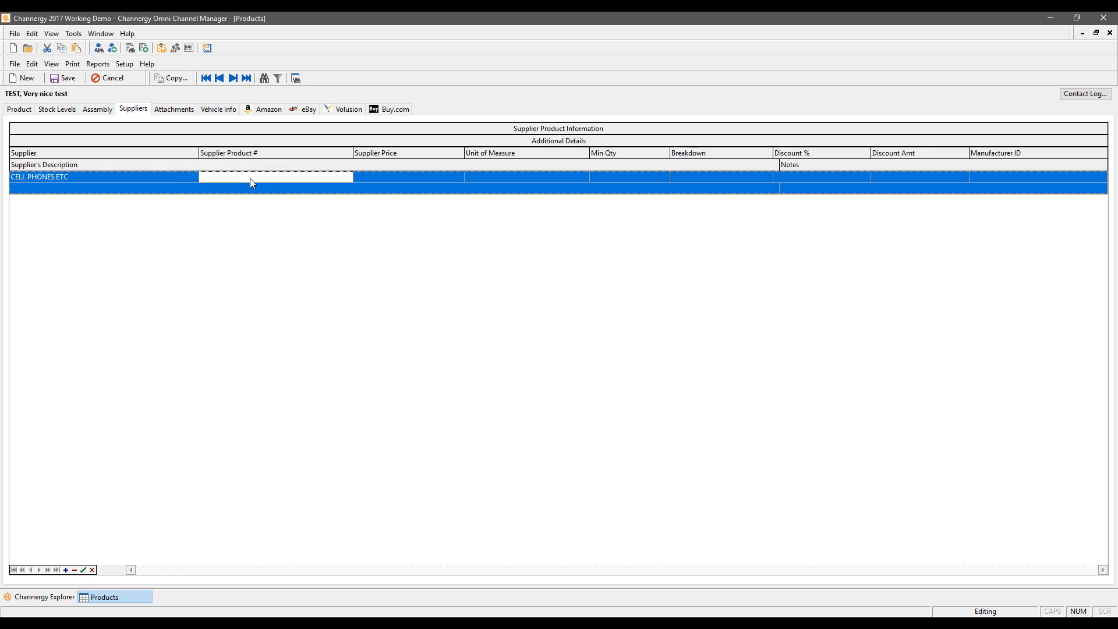
pyautogui.write('123456')
pyautogui.click(373, 177)
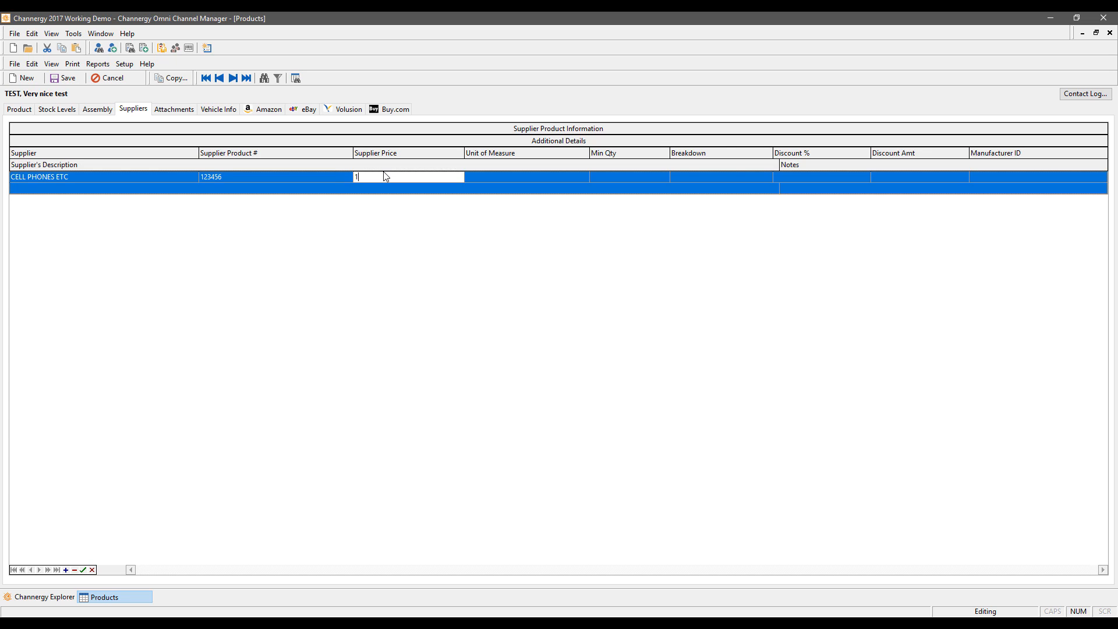
pyautogui.press('Tab')
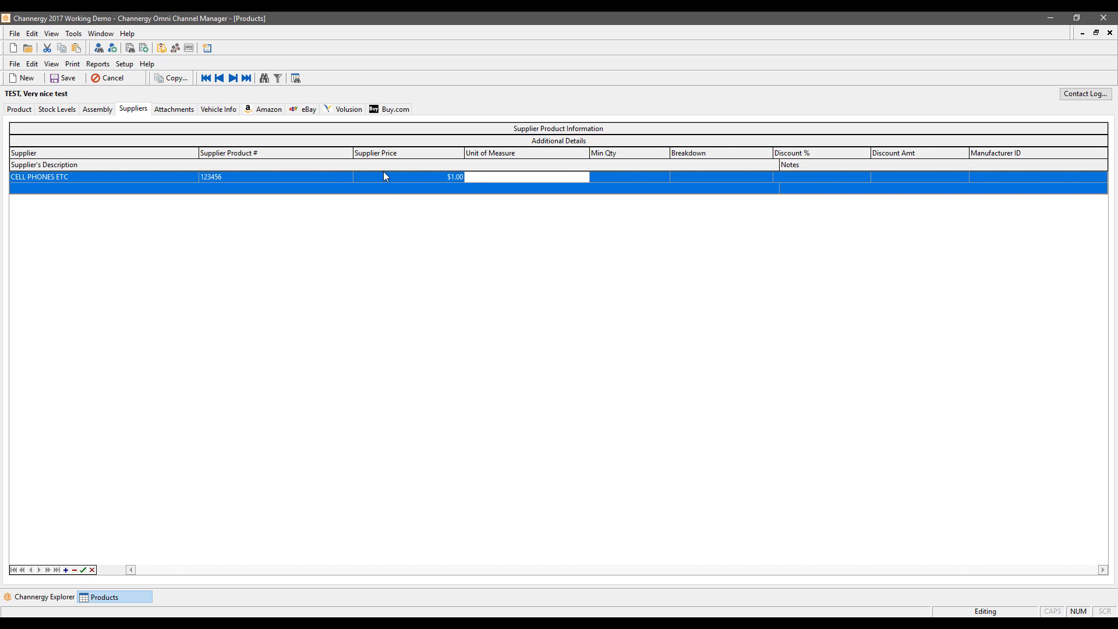
pyautogui.write('Case')
pyautogui.press('Tab')
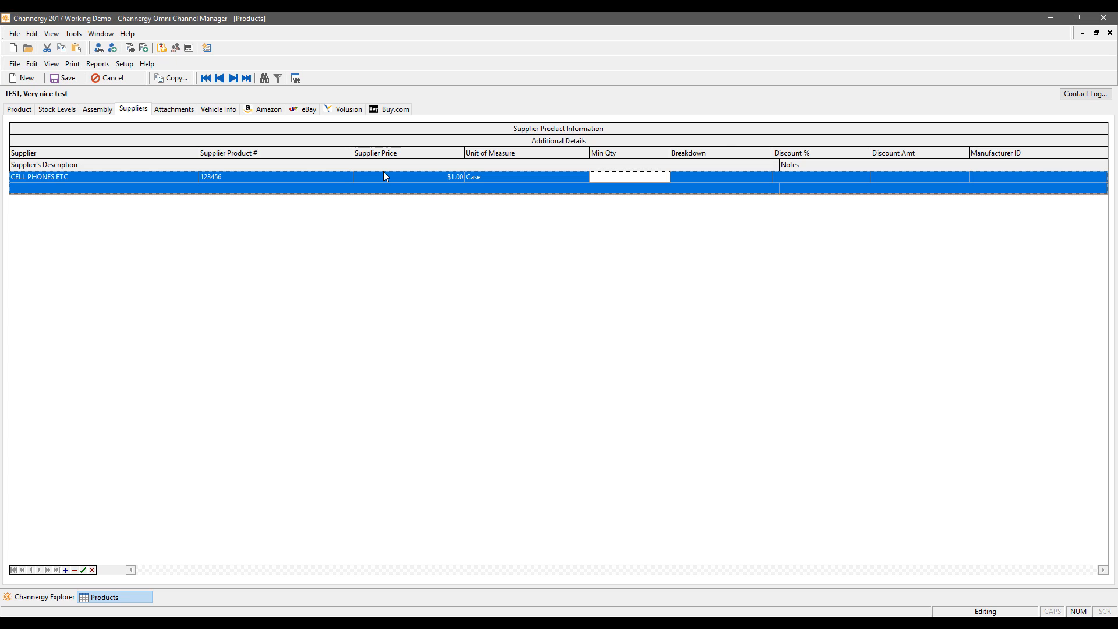
# Set the supplier record's minimum quantity to 5, breakdown to 12 and discount percentage to 10
pyautogui.write('5')
pyautogui.press('Tab')
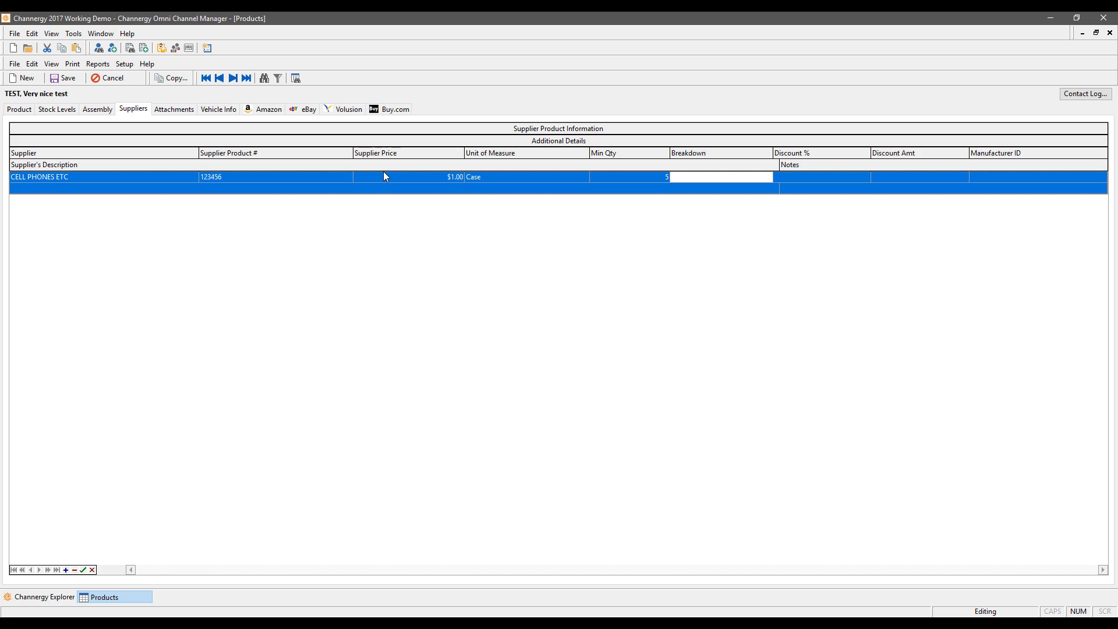
pyautogui.write('12')
pyautogui.press('Tab')
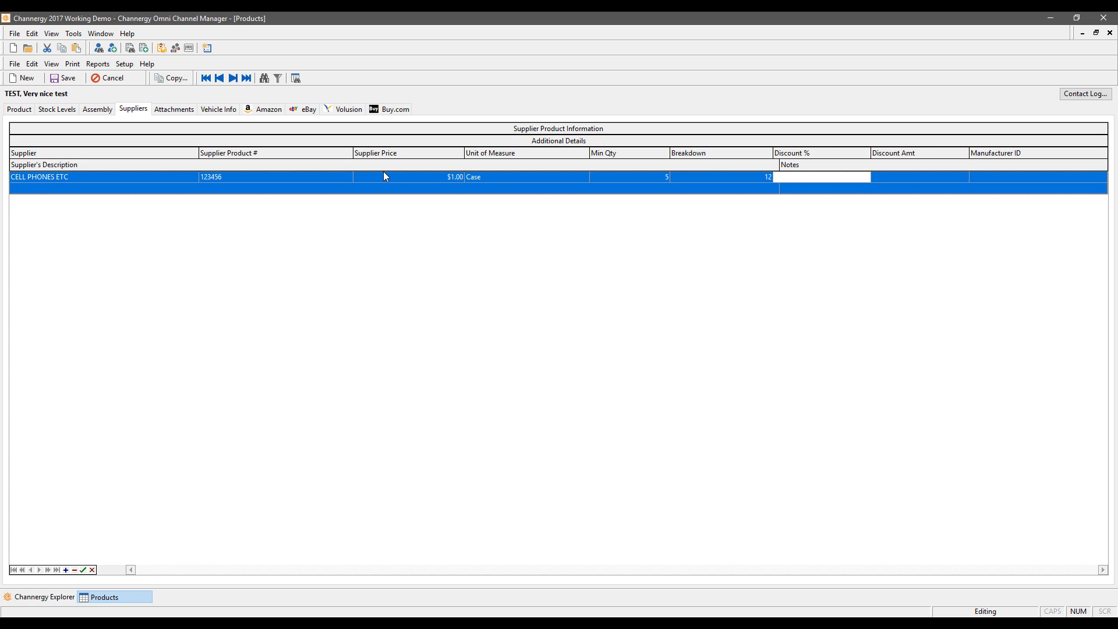
pyautogui.write('10')
pyautogui.press('Tab')
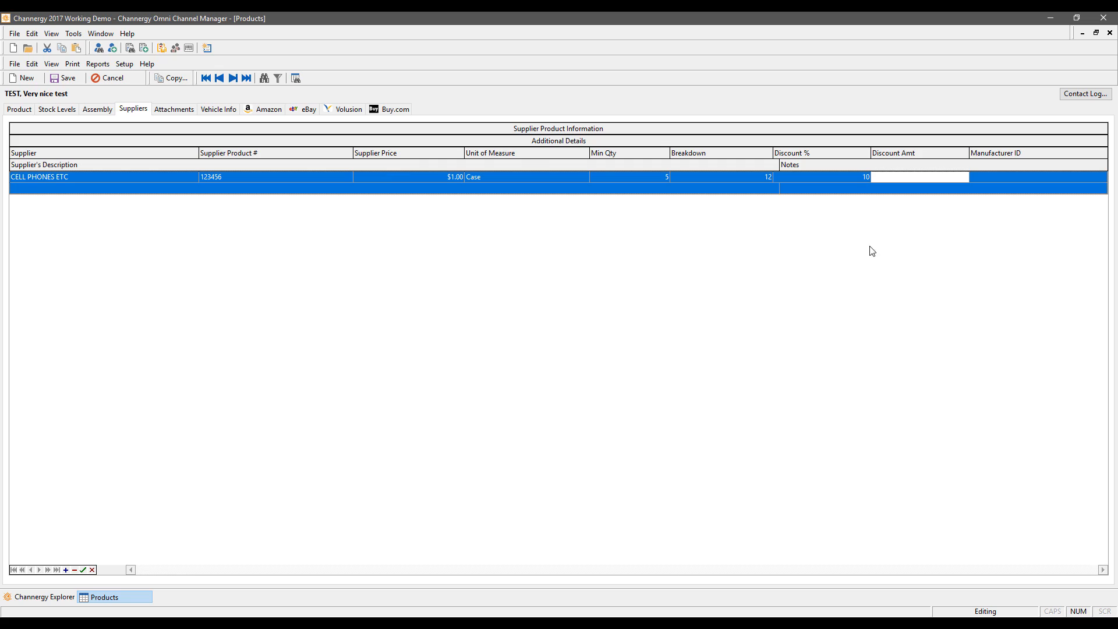
# Leave the manufacturer ID empty and enter "this is atest" as the supplier's description
pyautogui.click(1024, 177)
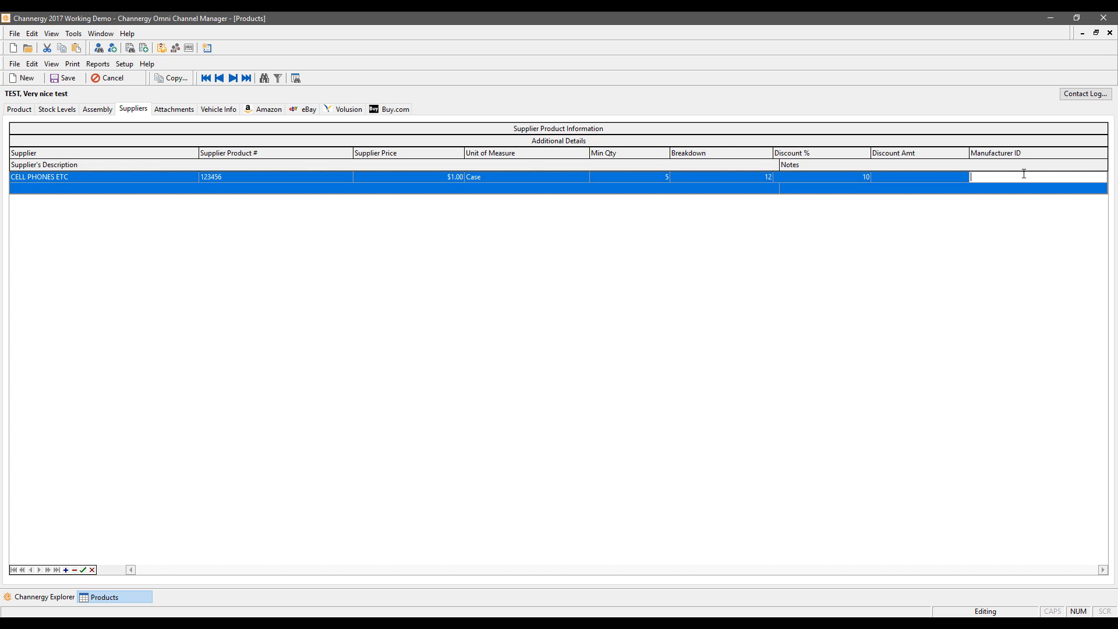
pyautogui.click(69, 188)
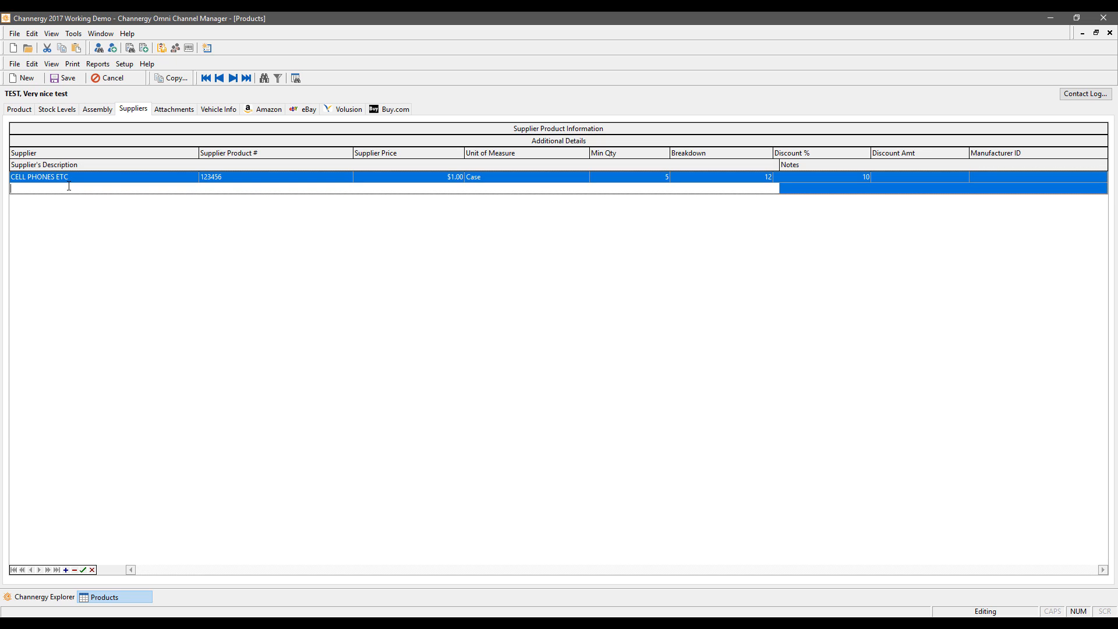
pyautogui.write('this is atest')
pyautogui.press('Tab')
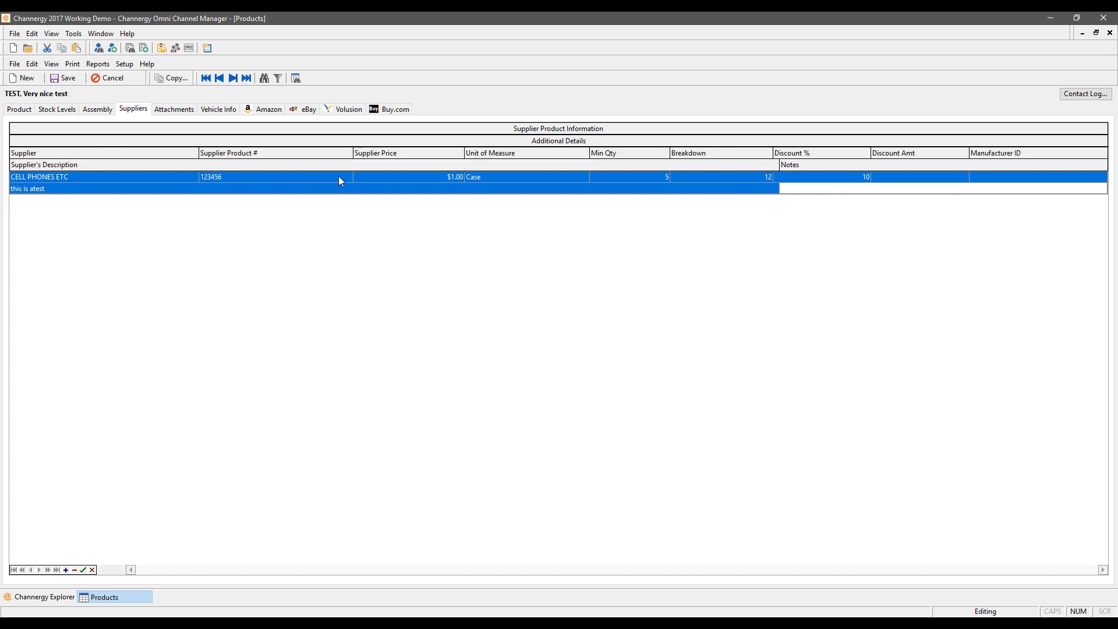
# Add a second supplier record to the product, again choosing Cell Phones Etc
pyautogui.click(66, 569)
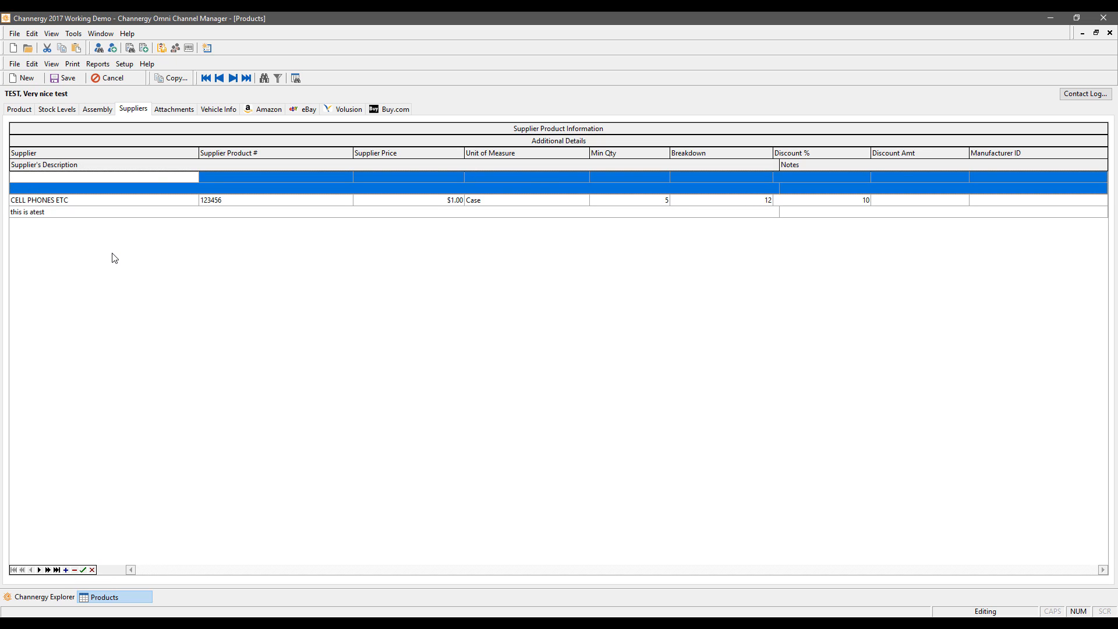
pyautogui.click(193, 180)
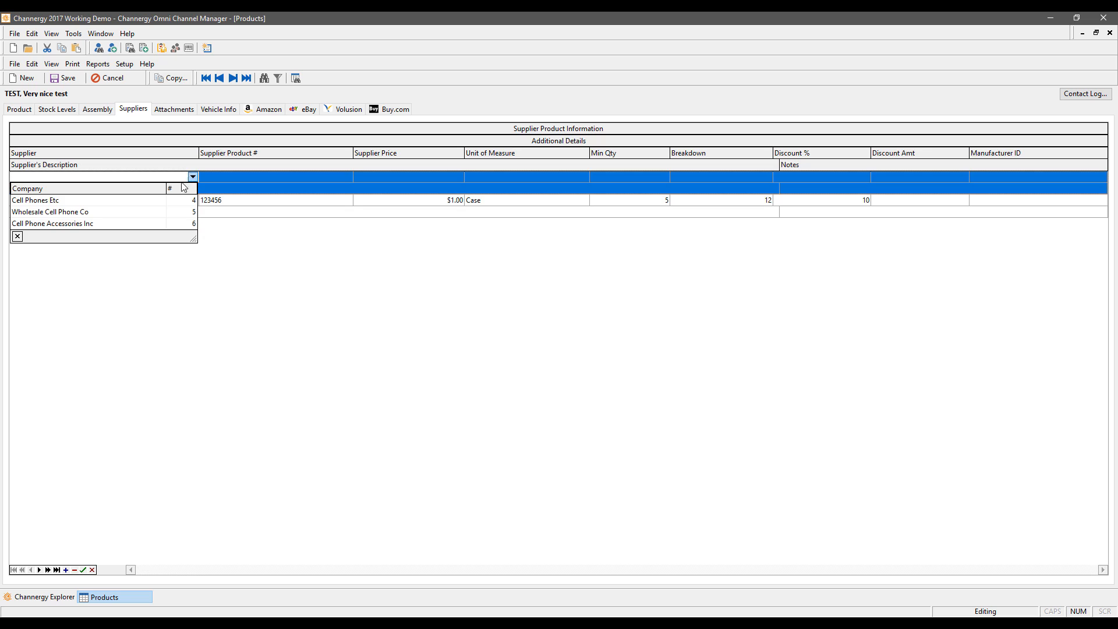
pyautogui.click(39, 204)
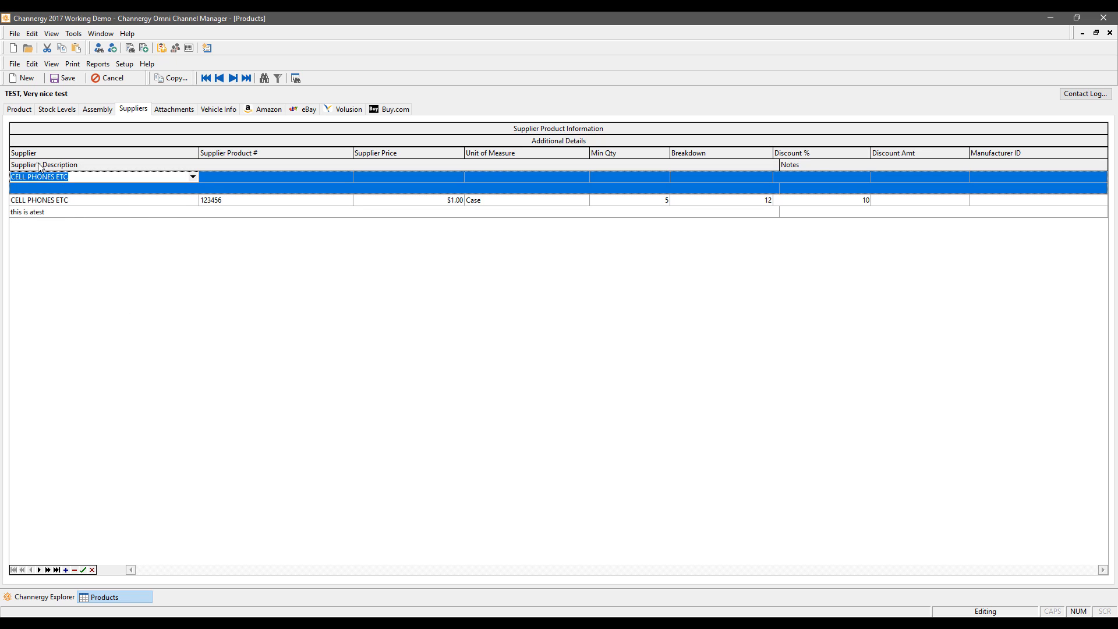
# Assign the Accessories product type in the product's general information
pyautogui.click(10, 111)
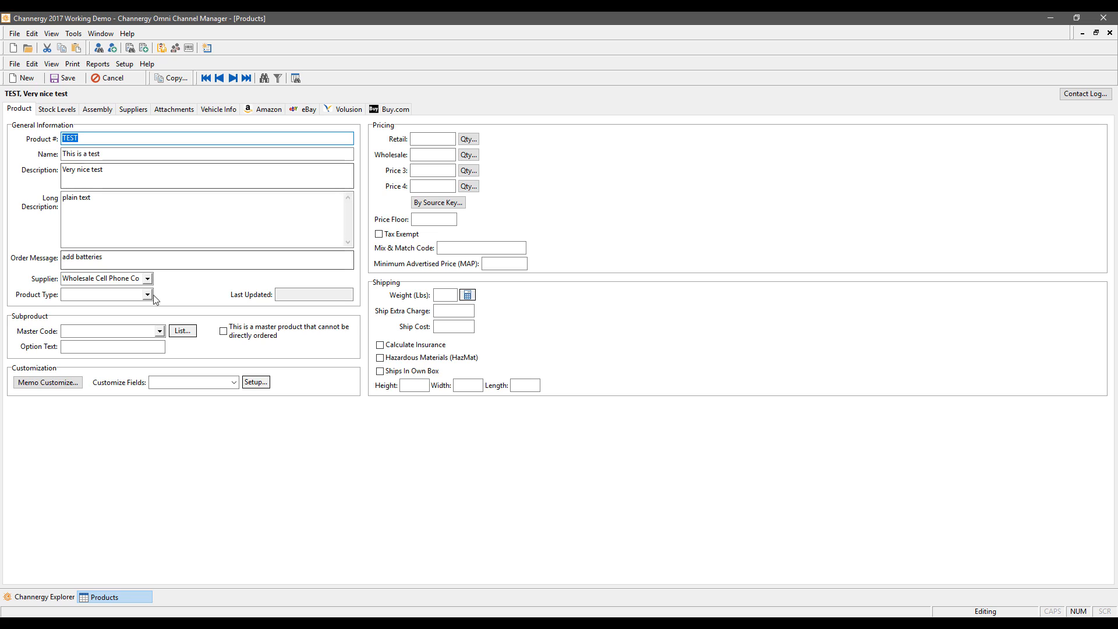
pyautogui.click(124, 63)
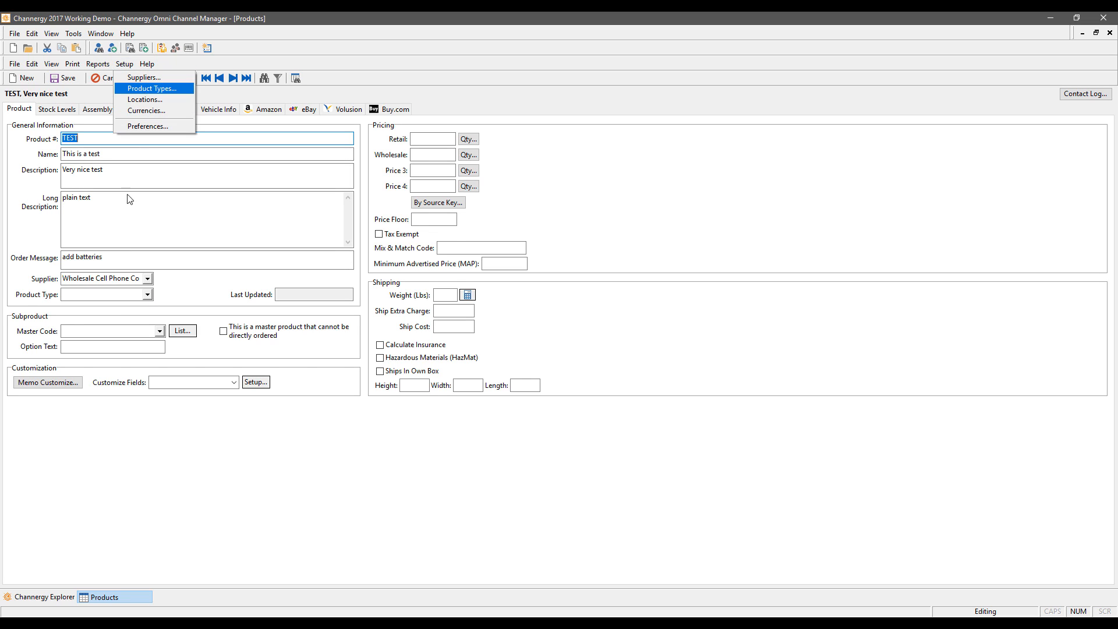
pyautogui.click(147, 294)
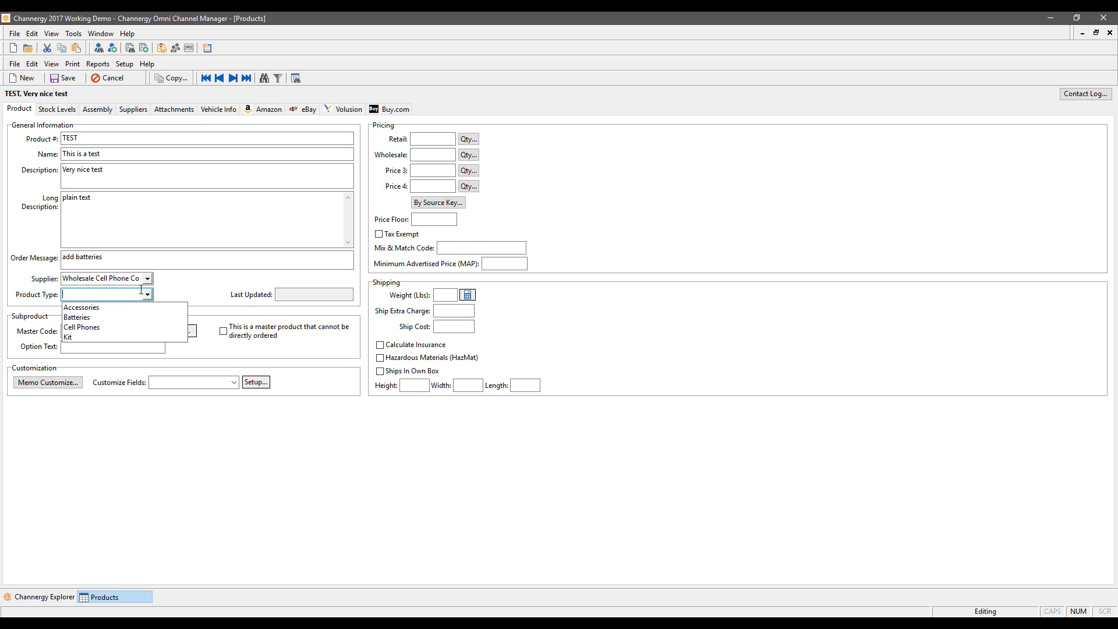
pyautogui.click(84, 309)
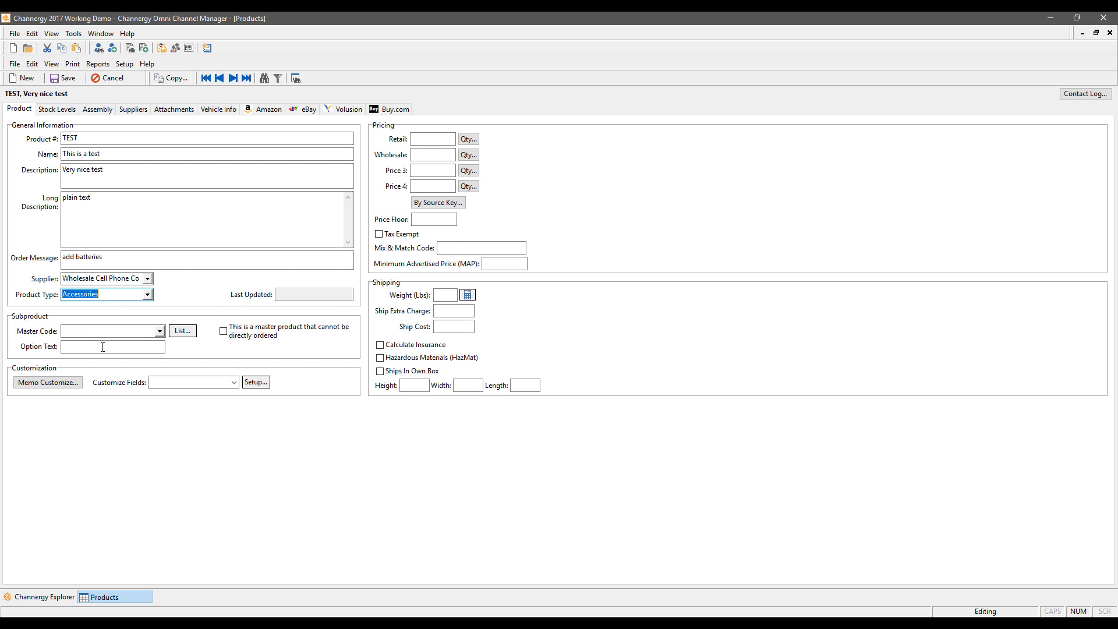
# Add the memo customization text "Do not eat" to the product
pyautogui.click(71, 386)
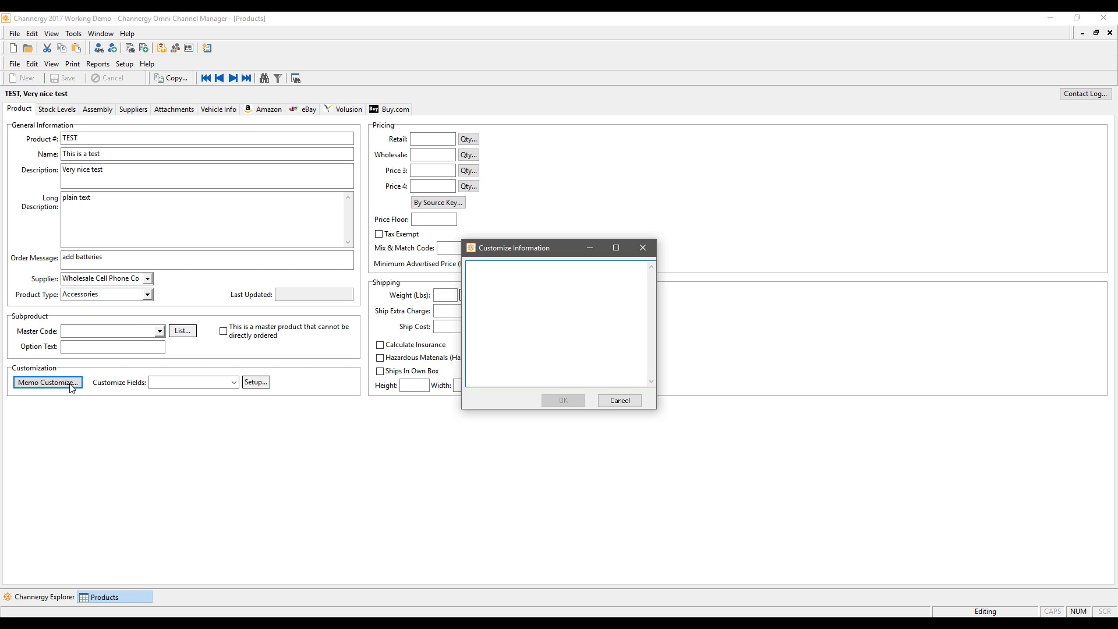
pyautogui.write('Do not eat')
pyautogui.click(563, 401)
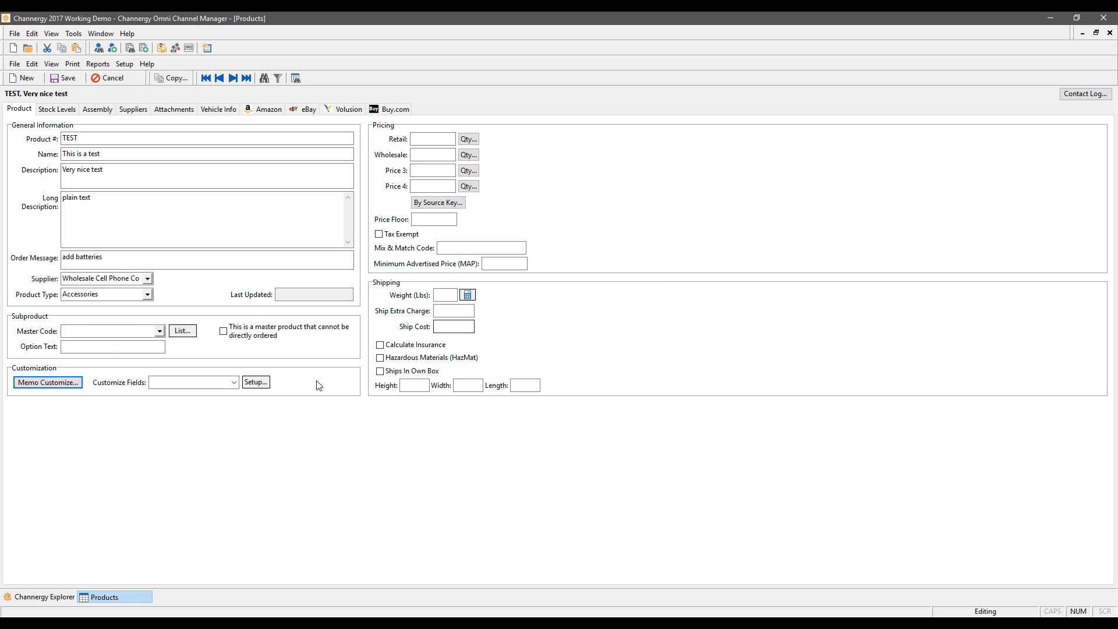
# Try the Text data type for customize fields 4 and 3 of the Personalize setup and discard the changes
pyautogui.click(256, 382)
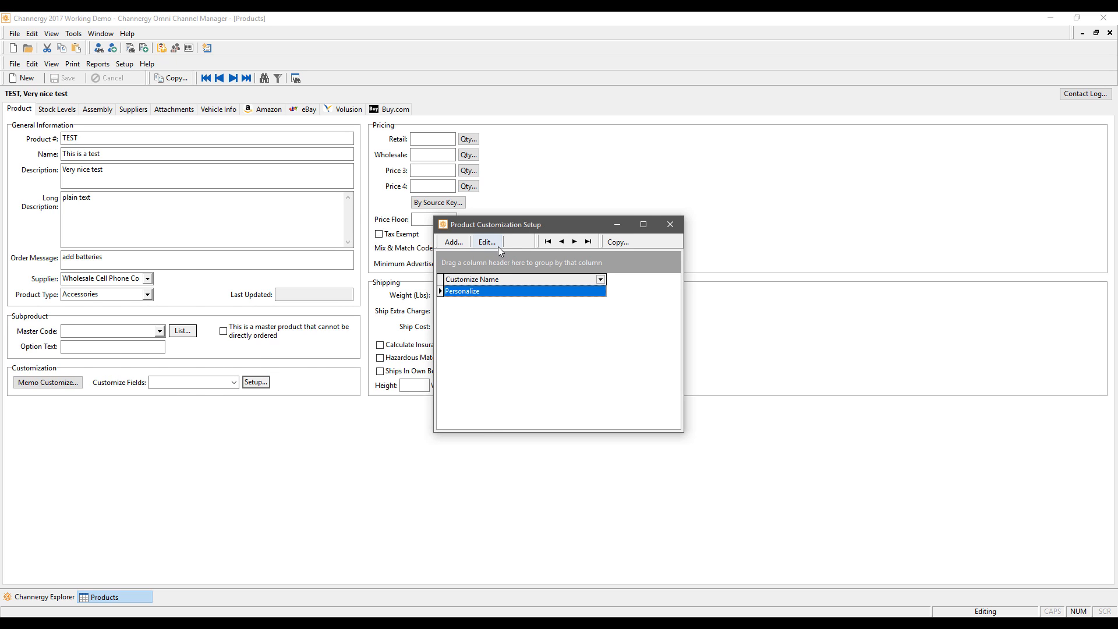
pyautogui.click(497, 246)
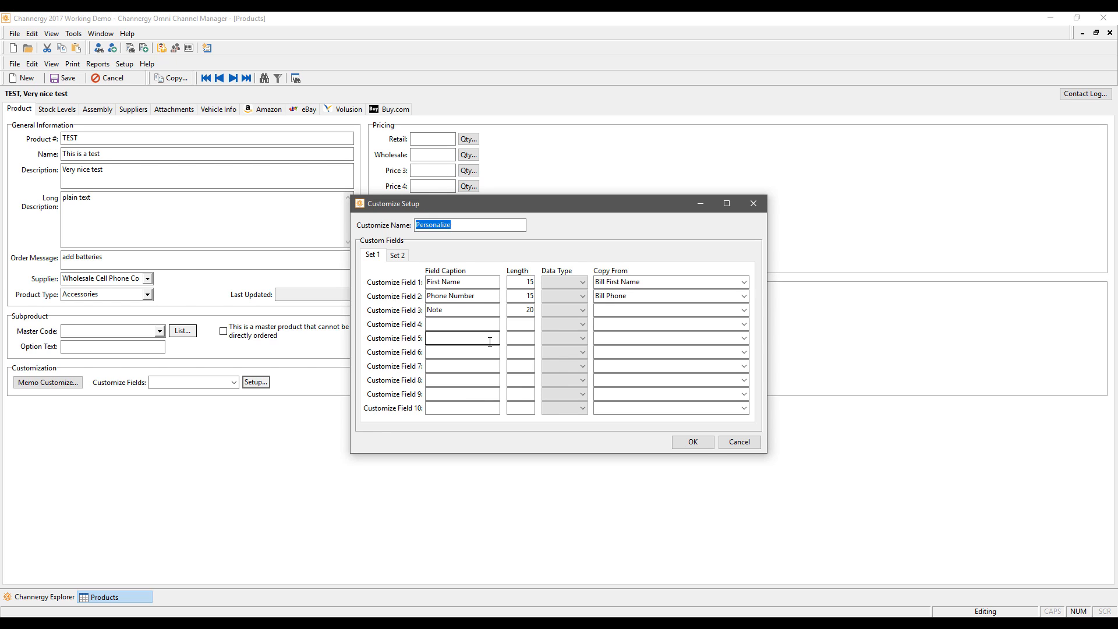
pyautogui.click(452, 323)
pyautogui.click(525, 323)
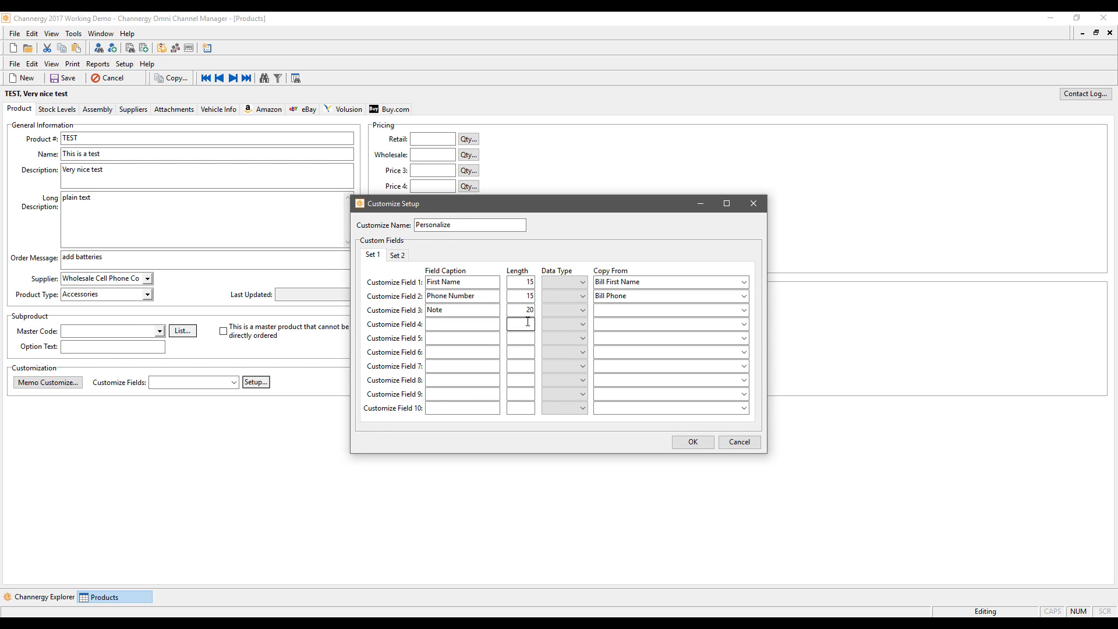
pyautogui.click(581, 324)
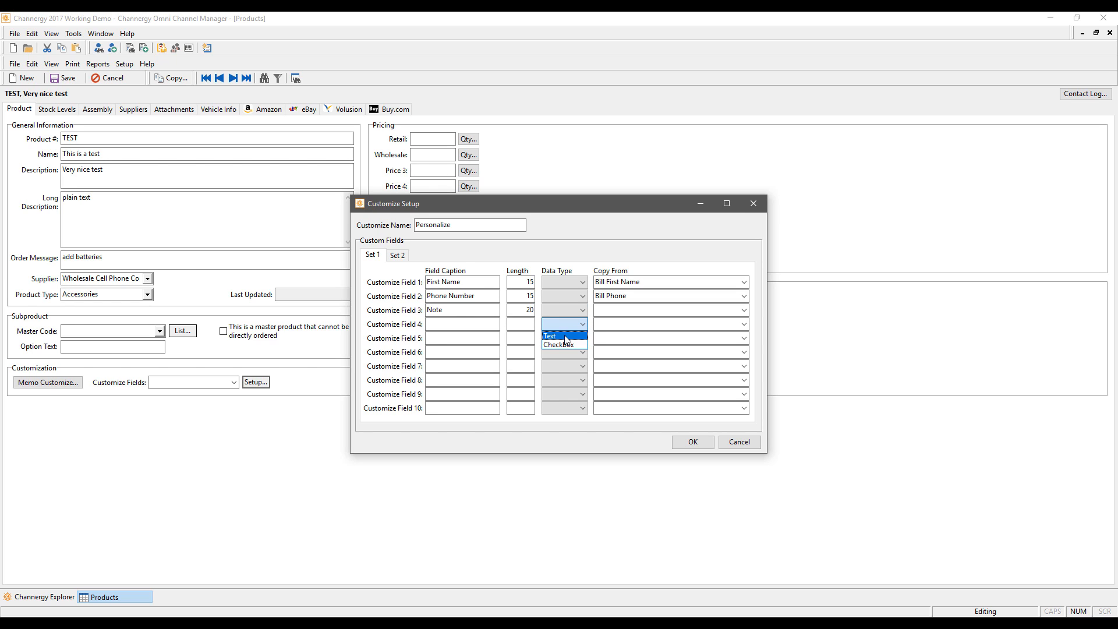
pyautogui.click(567, 336)
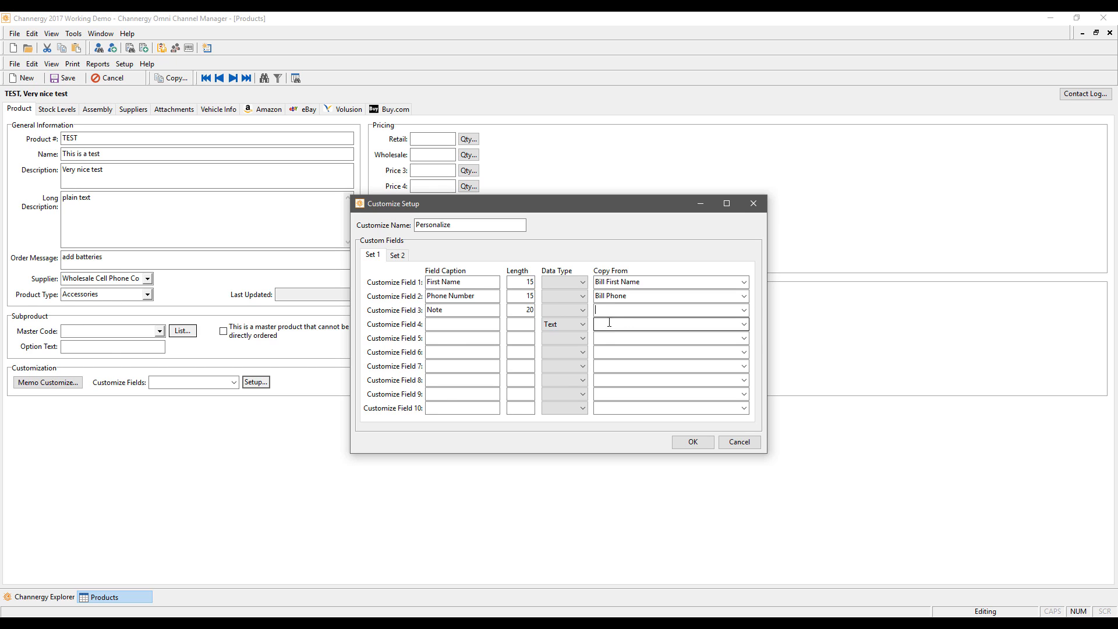
pyautogui.click(582, 309)
pyautogui.click(557, 322)
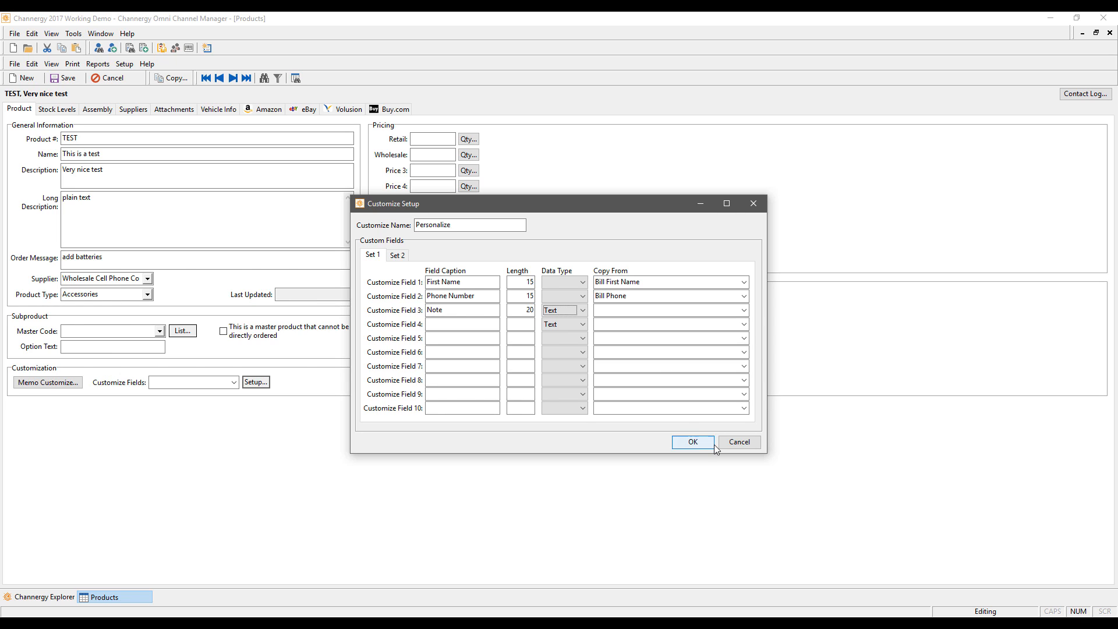
pyautogui.click(737, 443)
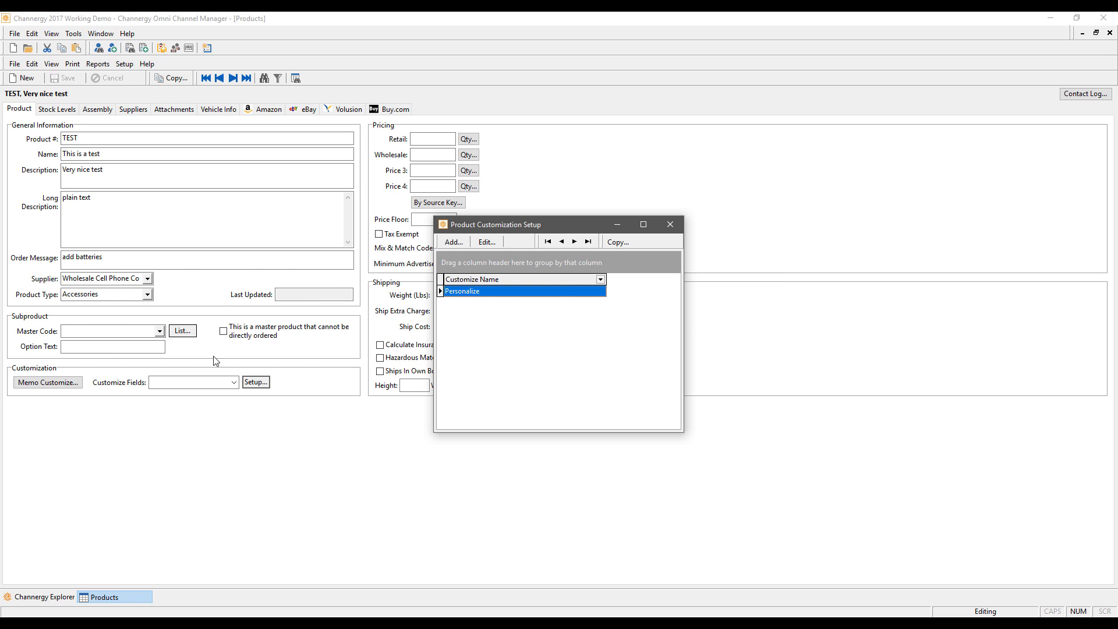
pyautogui.click(670, 224)
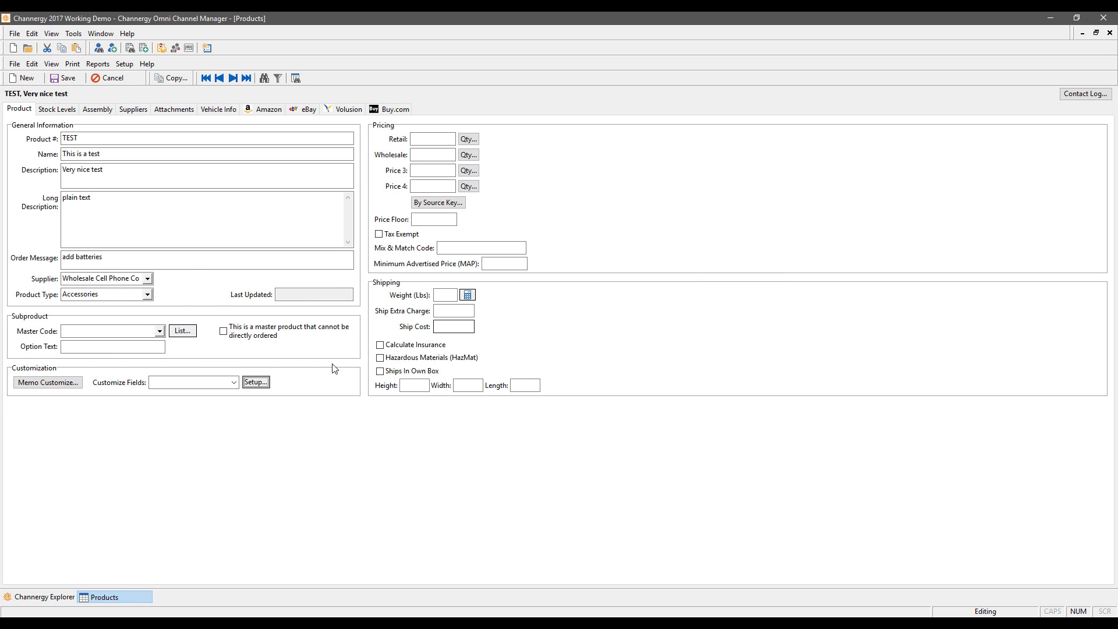
# Set the product's retail price to $5.00 and its wholesale price to $4.00
pyautogui.click(442, 141)
pyautogui.write('5')
pyautogui.press('Tab')
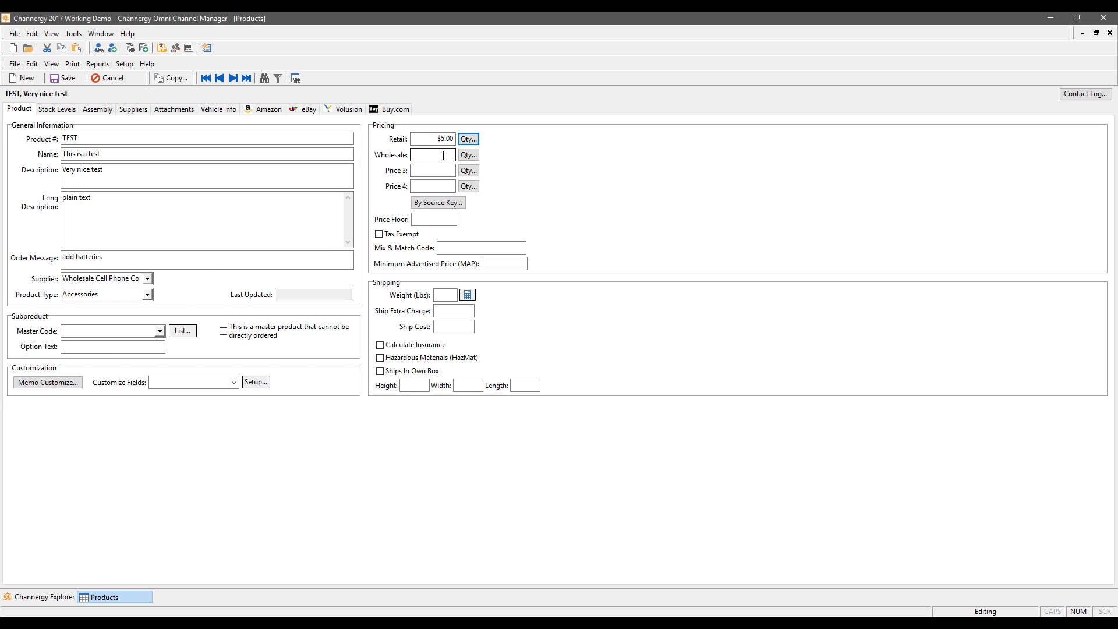
pyautogui.click(445, 154)
pyautogui.press('Tab')
# Add a retail quantity discount for quantities 6 to 10 at a unit price of $4.50
pyautogui.click(442, 138)
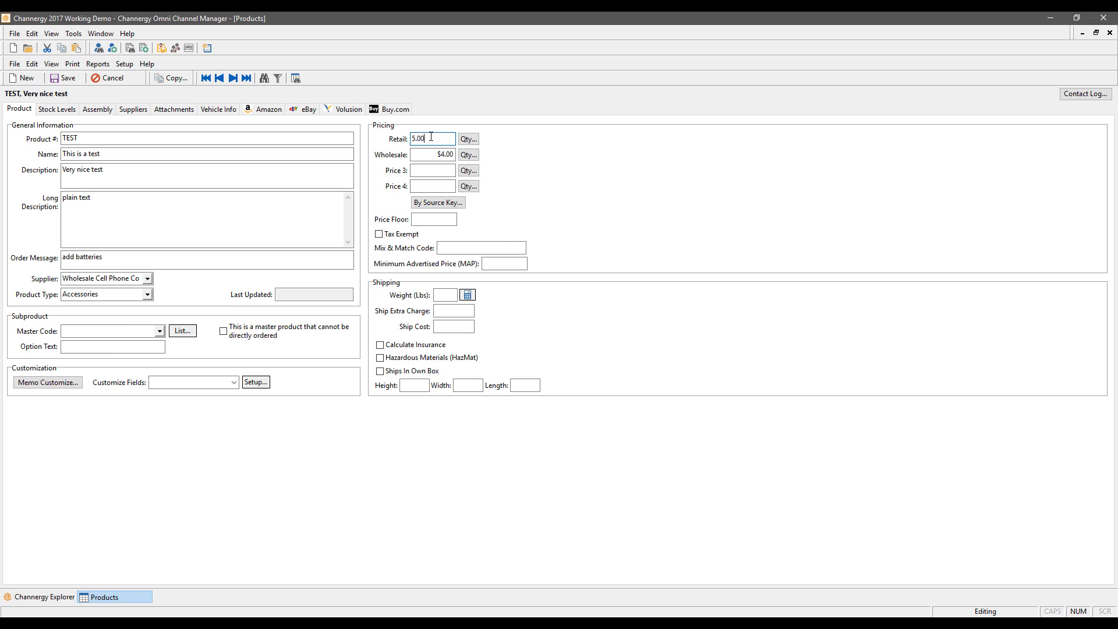
pyautogui.click(468, 138)
pyautogui.click(476, 310)
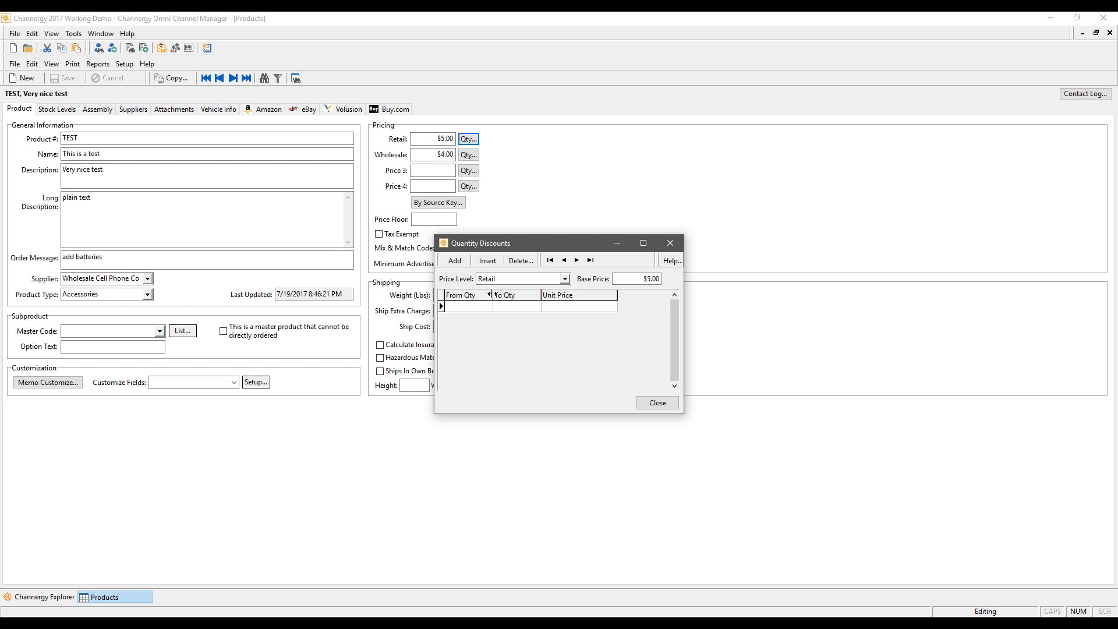
pyautogui.write('6')
pyautogui.press('Tab')
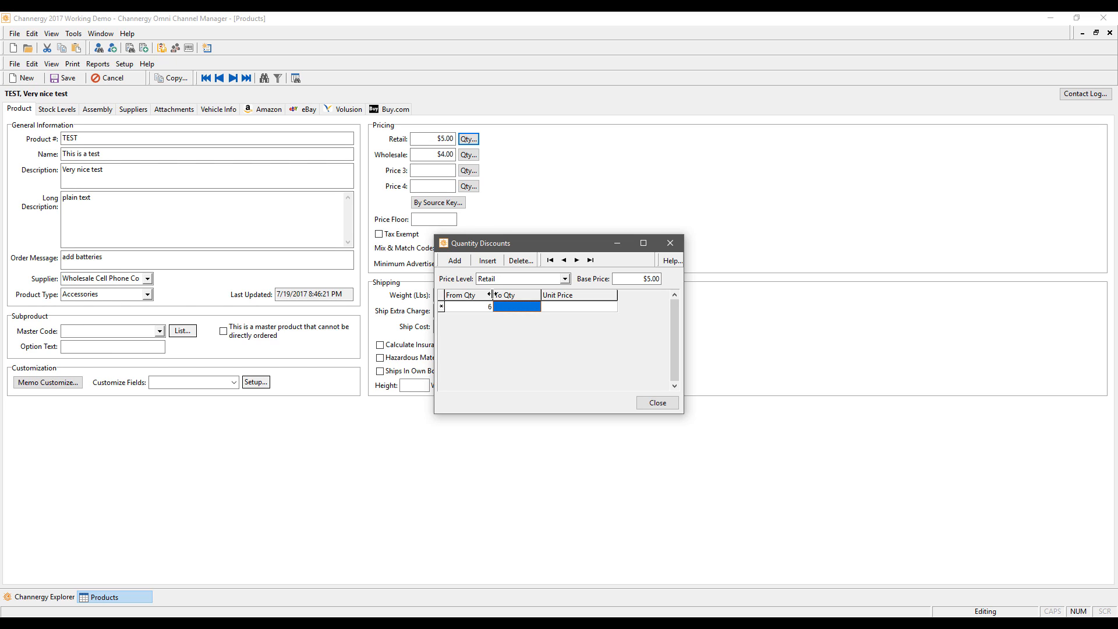
pyautogui.write('10')
pyautogui.press('Tab')
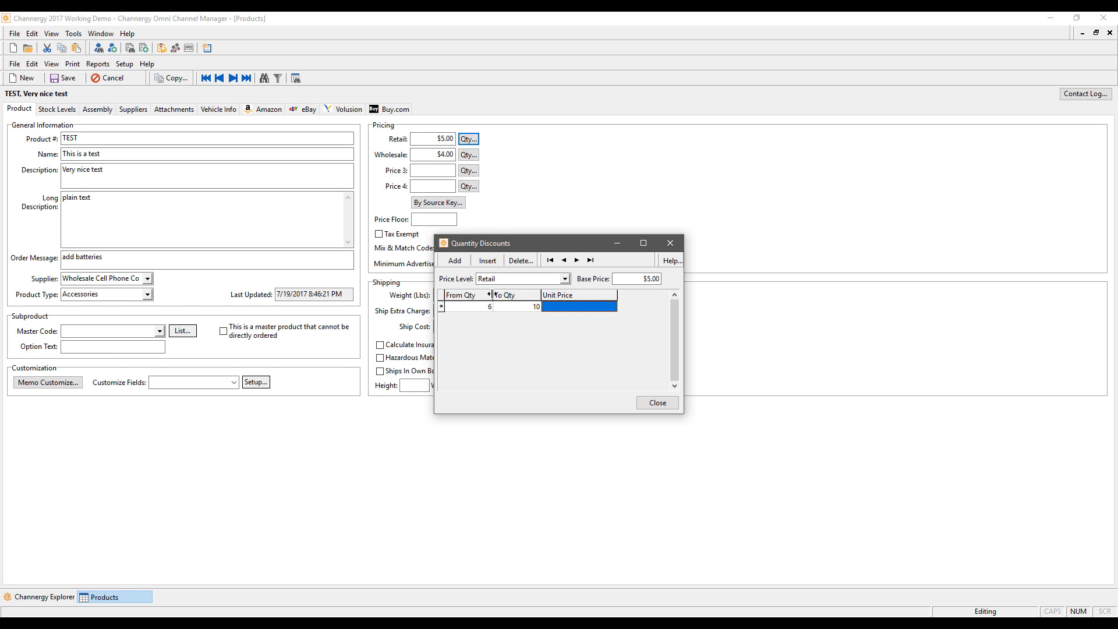
pyautogui.write('4.50')
pyautogui.press('Tab')
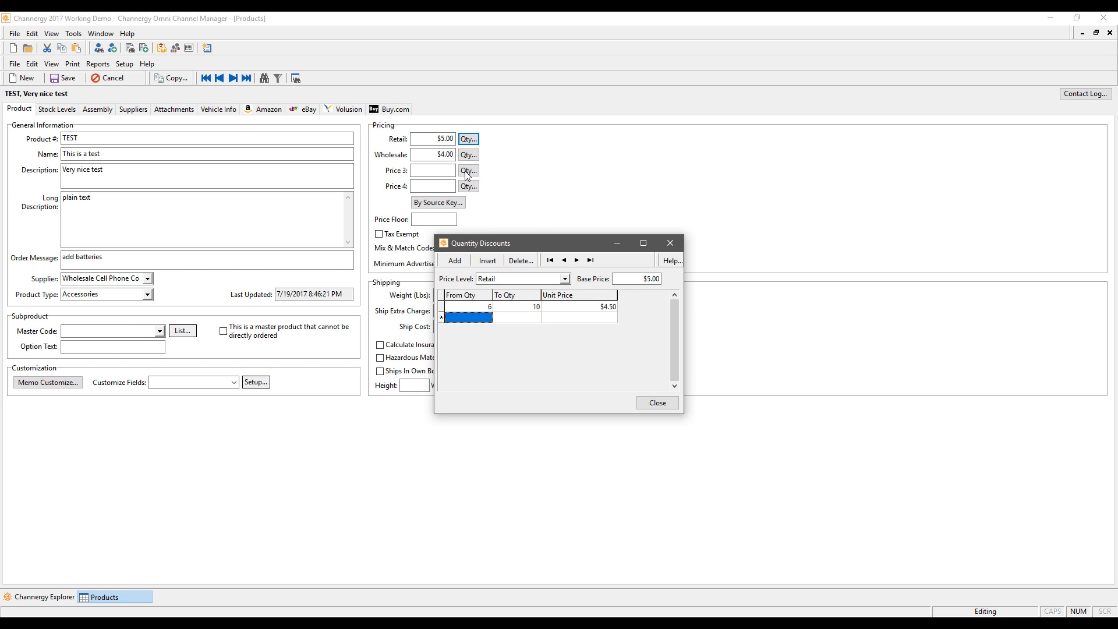
pyautogui.click(653, 402)
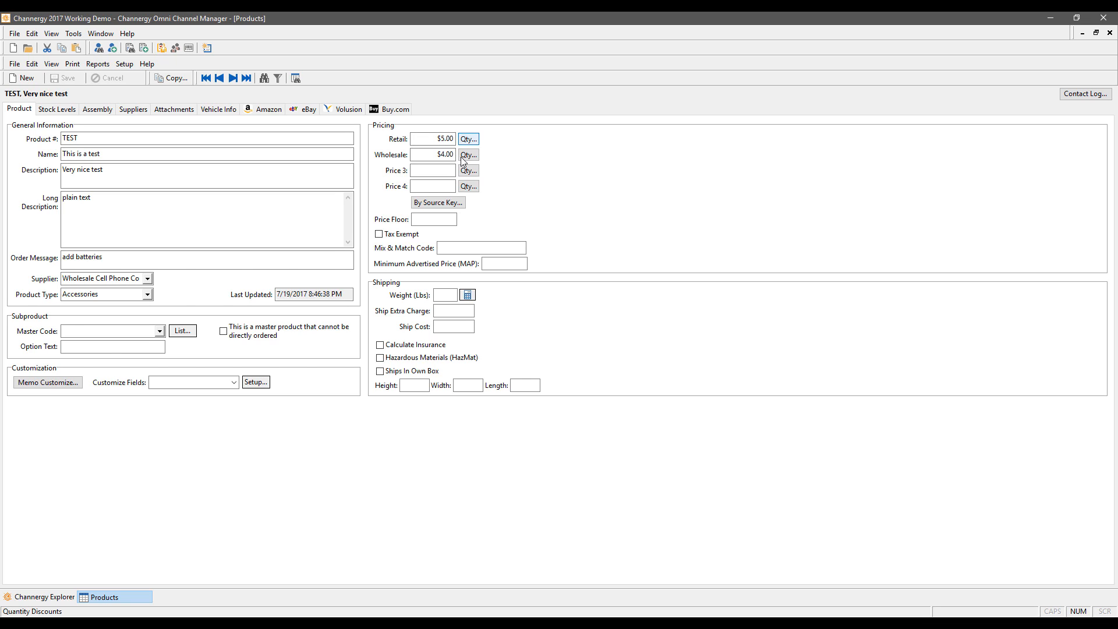
# Give the product mix and match code 123, a price floor of $3.00 and a minimum advertised price of $2.50
pyautogui.click(465, 245)
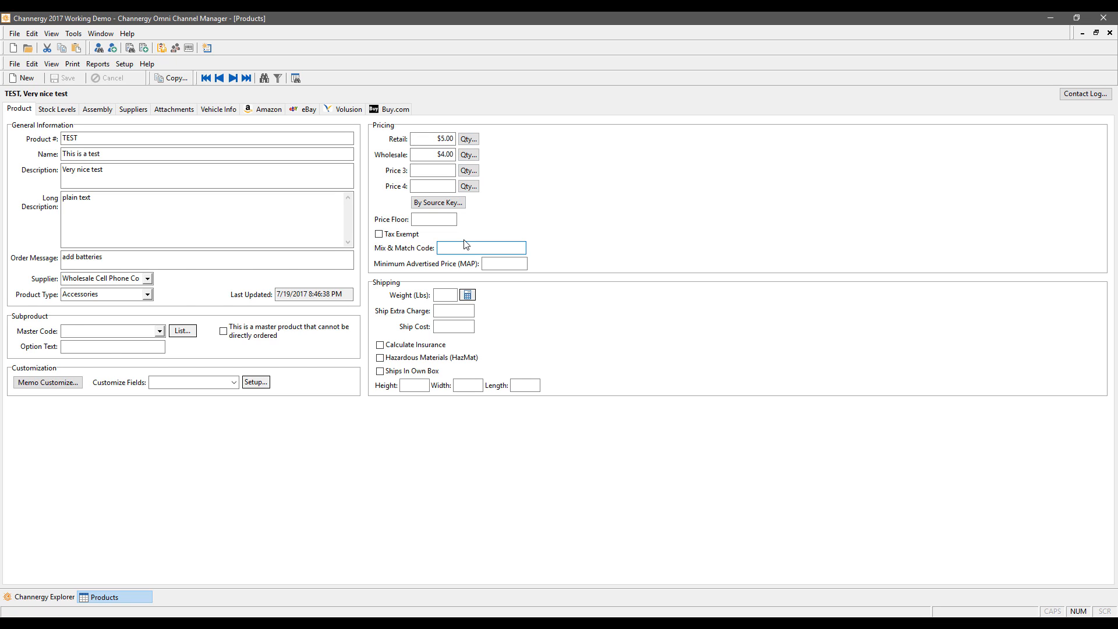
pyautogui.write('123')
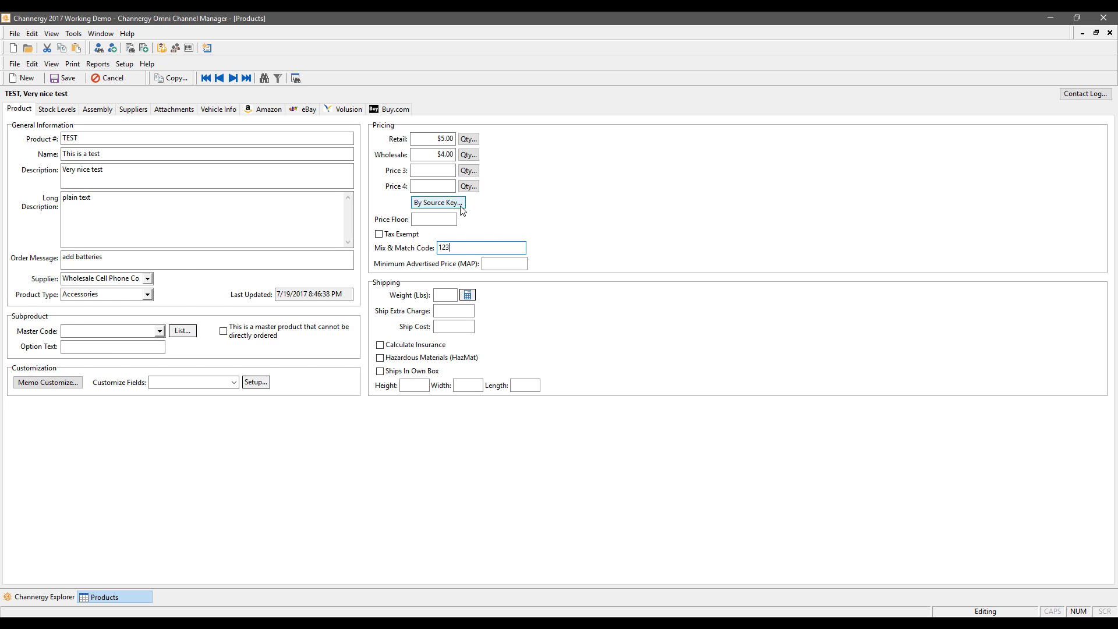
pyautogui.click(412, 217)
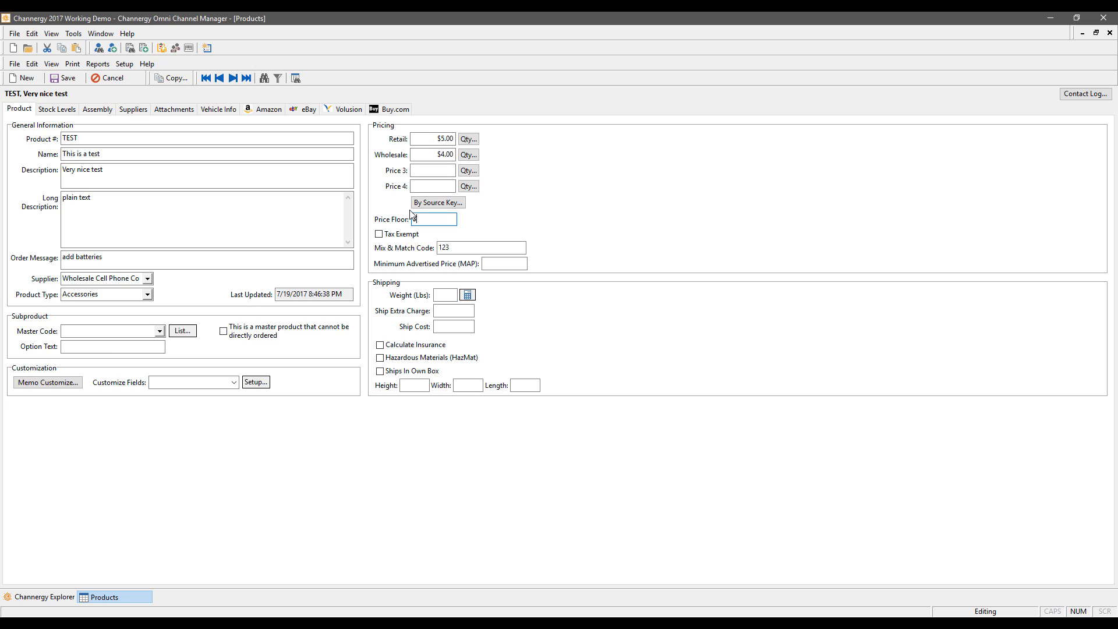
pyautogui.press('Tab')
pyautogui.click(491, 261)
pyautogui.write('2.5')
pyautogui.press('Tab')
# Calculate the product's shipping weight from 1 pound and 2 ounces with the Weight Calculator
pyautogui.click(467, 295)
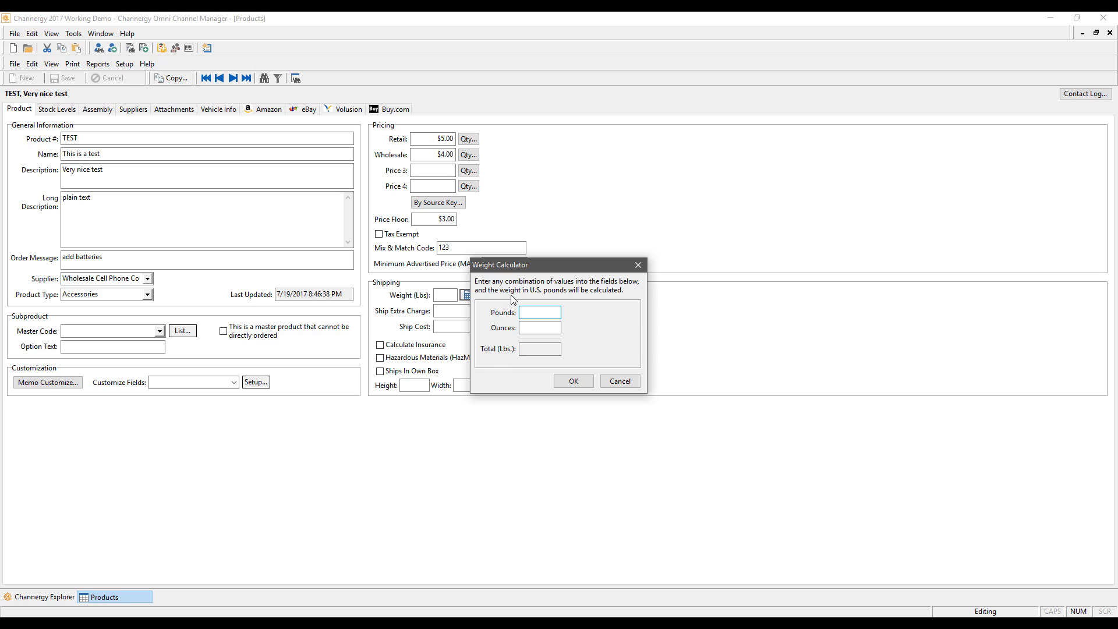
pyautogui.write('1')
pyautogui.press('Tab')
pyautogui.write('2')
pyautogui.press('Tab')
pyautogui.click(573, 382)
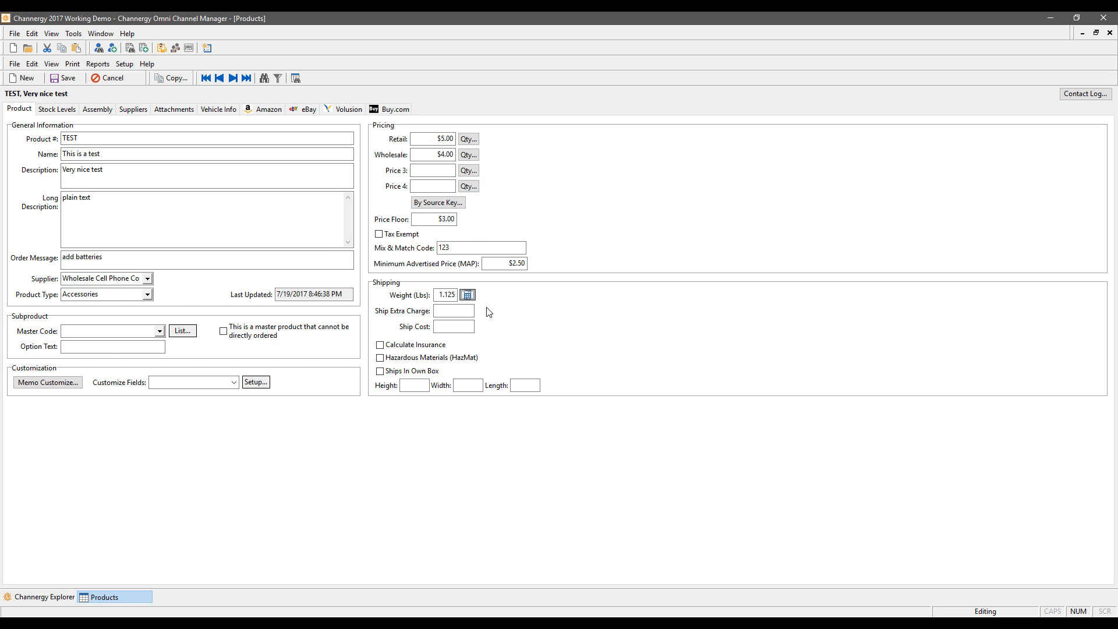
# Set the ship extra charge to $5.00 and ship cost to $1.00, and enable insurance calculation for the product
pyautogui.click(447, 311)
pyautogui.write('5')
pyautogui.press('Tab')
pyautogui.write('1')
pyautogui.press('Tab')
pyautogui.click(426, 349)
# Review the special items setup in the order preferences, from shipping insurance through the HazMat charge, without changing it
pyautogui.click(73, 34)
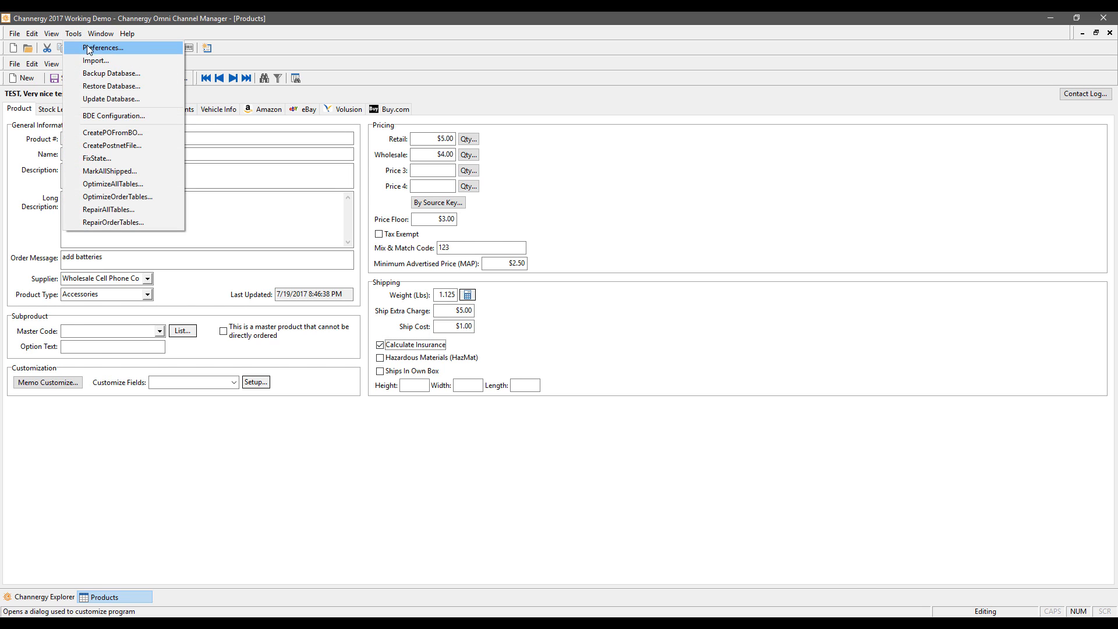
pyautogui.click(93, 47)
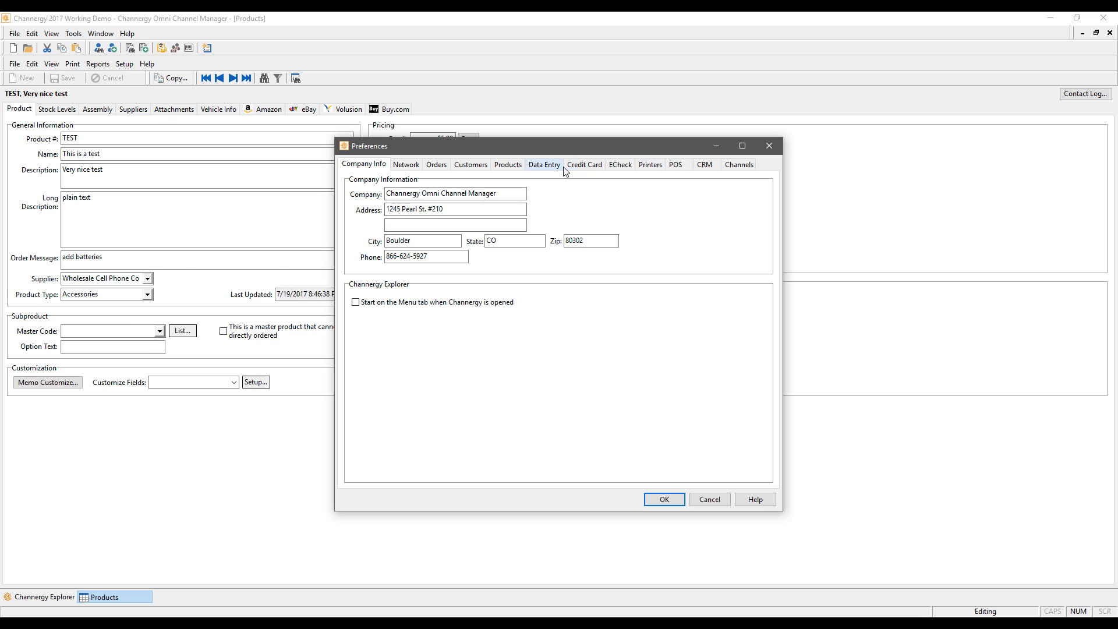
pyautogui.click(434, 166)
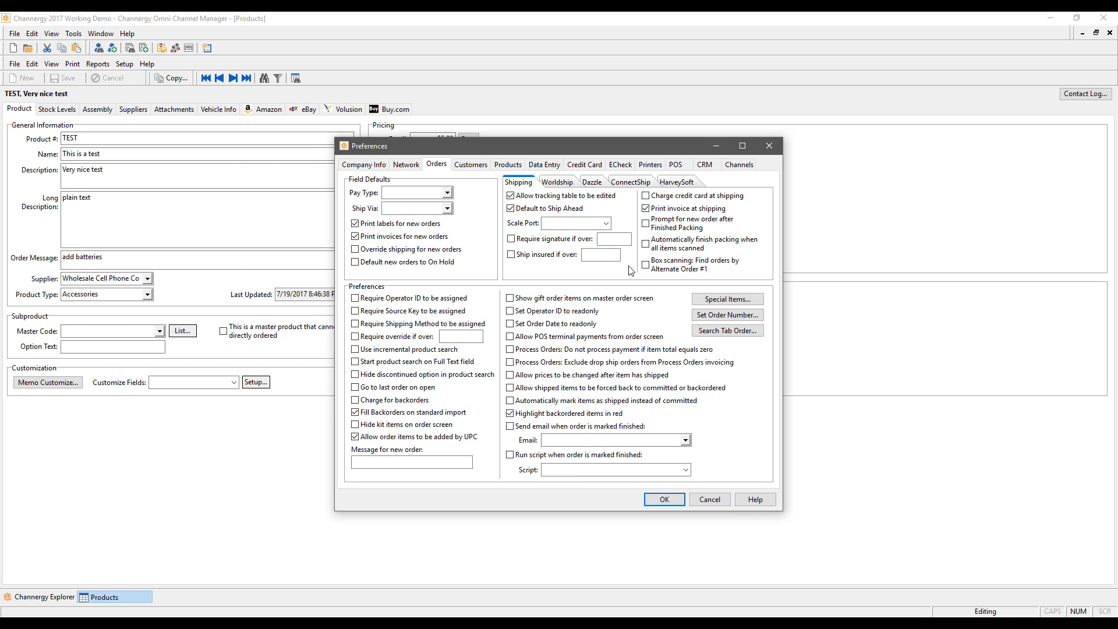
pyautogui.click(738, 300)
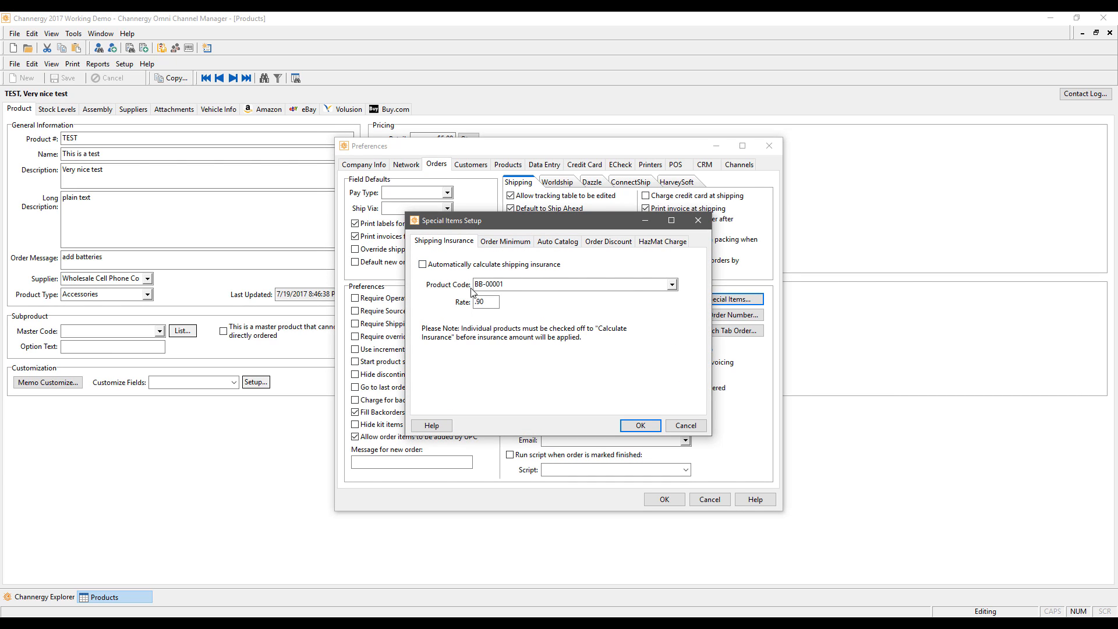
pyautogui.click(504, 241)
pyautogui.click(580, 246)
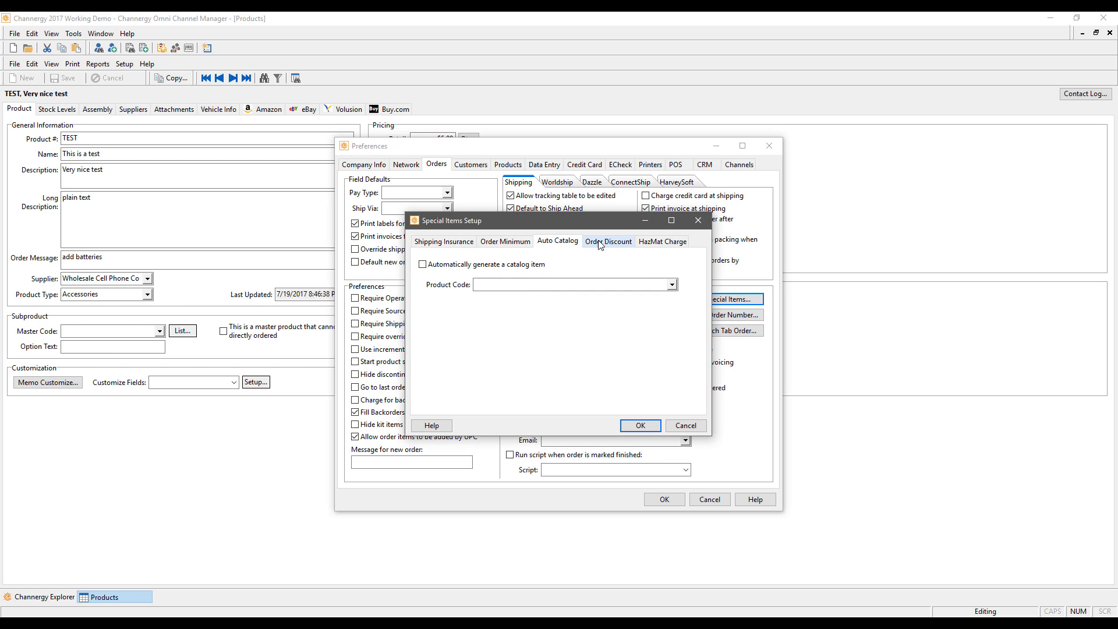
pyautogui.click(602, 243)
pyautogui.click(645, 242)
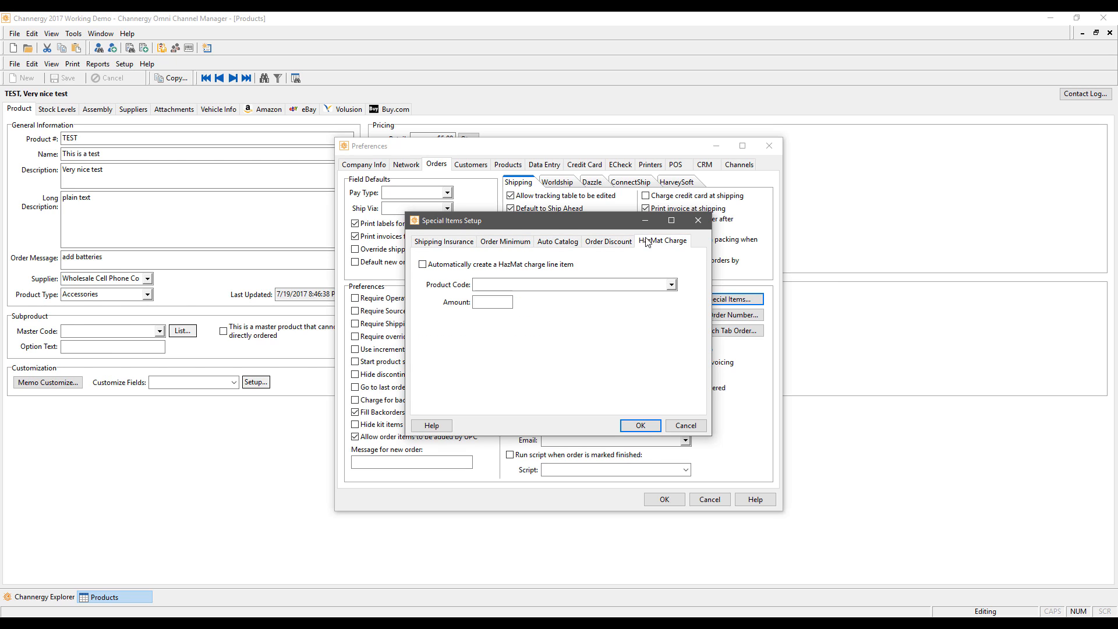
pyautogui.click(700, 220)
pyautogui.click(770, 145)
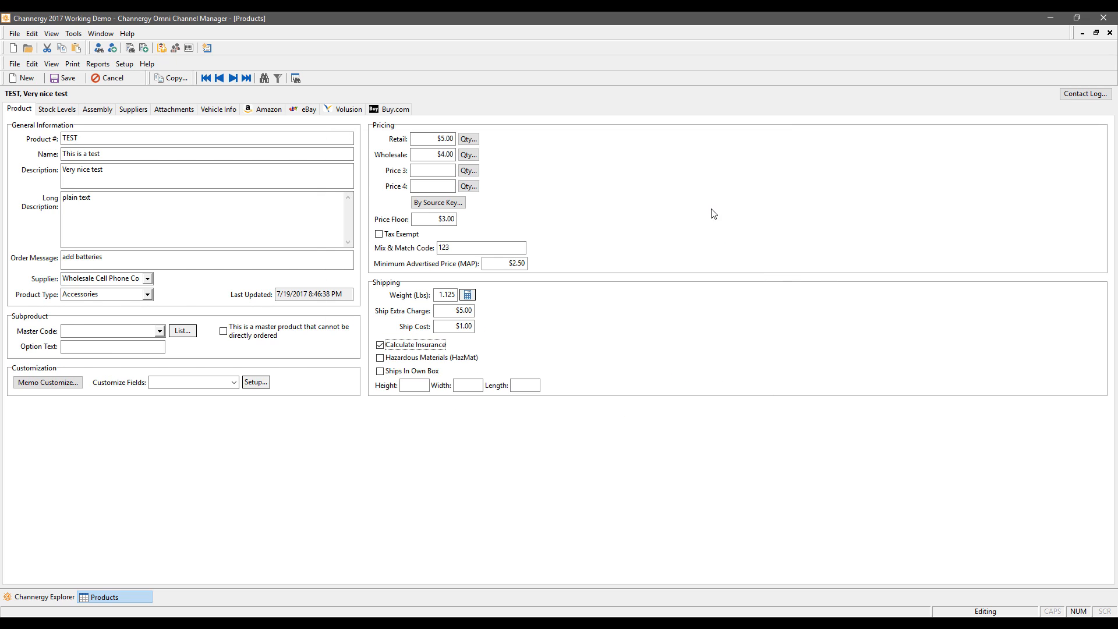
# Mark the product as hazardous material and as shipping in its own box
pyautogui.click(417, 358)
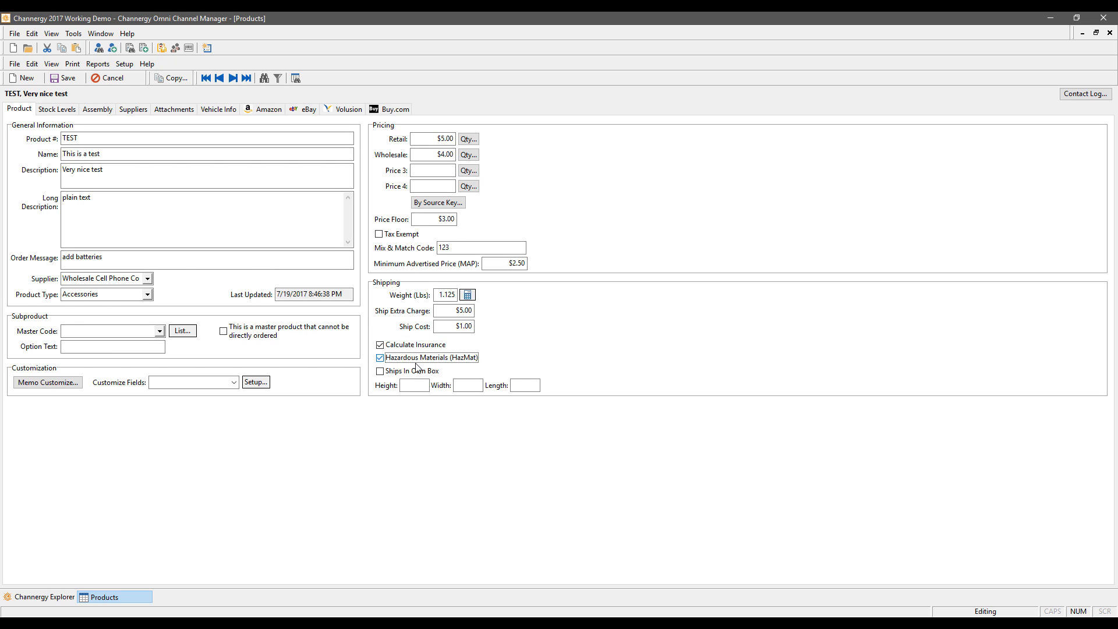
pyautogui.click(415, 372)
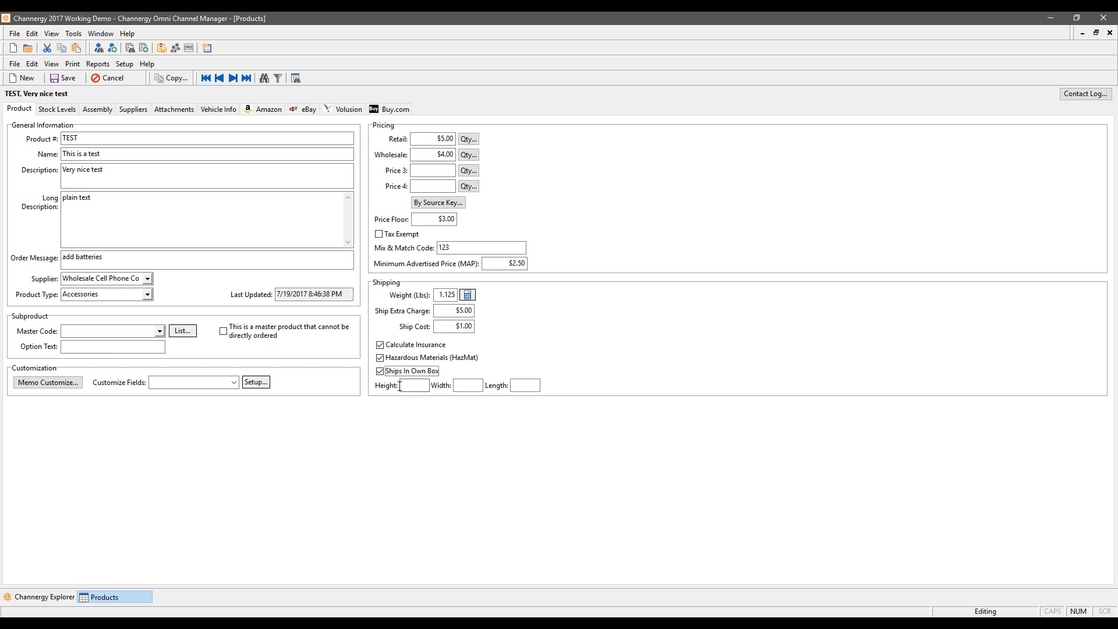
# Set the product's in-stock quantity to 5 in its stock levels
pyautogui.click(411, 382)
pyautogui.click(61, 110)
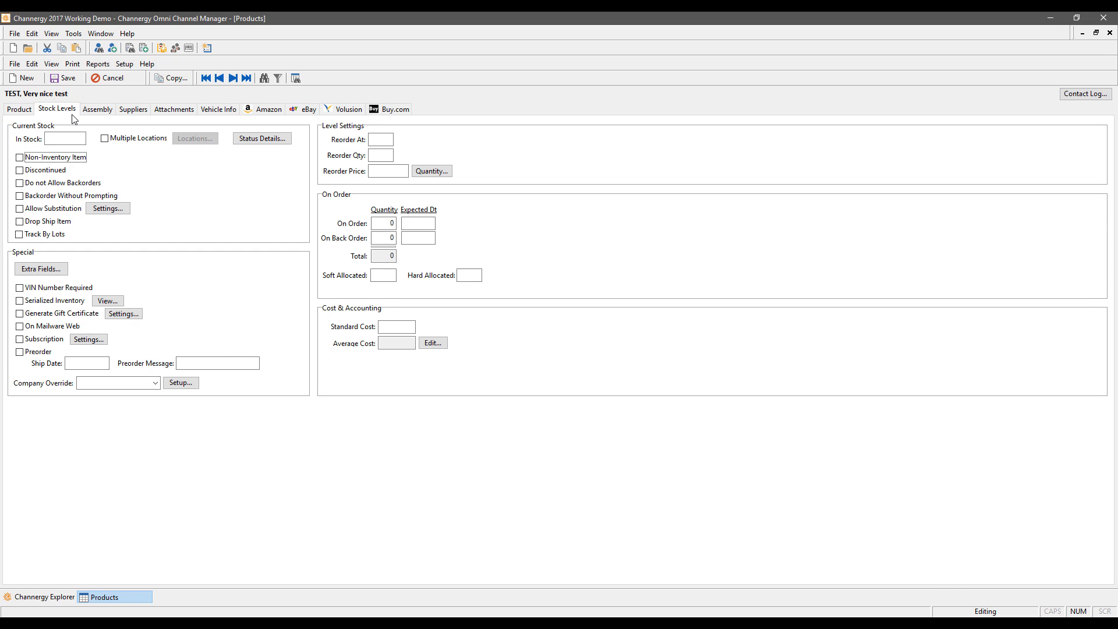
pyautogui.click(74, 141)
pyautogui.write('5')
# Mark the product as discontinued, disallow backorders and allow substitution
pyautogui.click(41, 158)
pyautogui.click(29, 170)
pyautogui.click(30, 182)
pyautogui.click(34, 209)
# Try BB-00001 and BB-00002 as substitute products, toggle operator confirmation, and discard the substitute settings
pyautogui.click(100, 210)
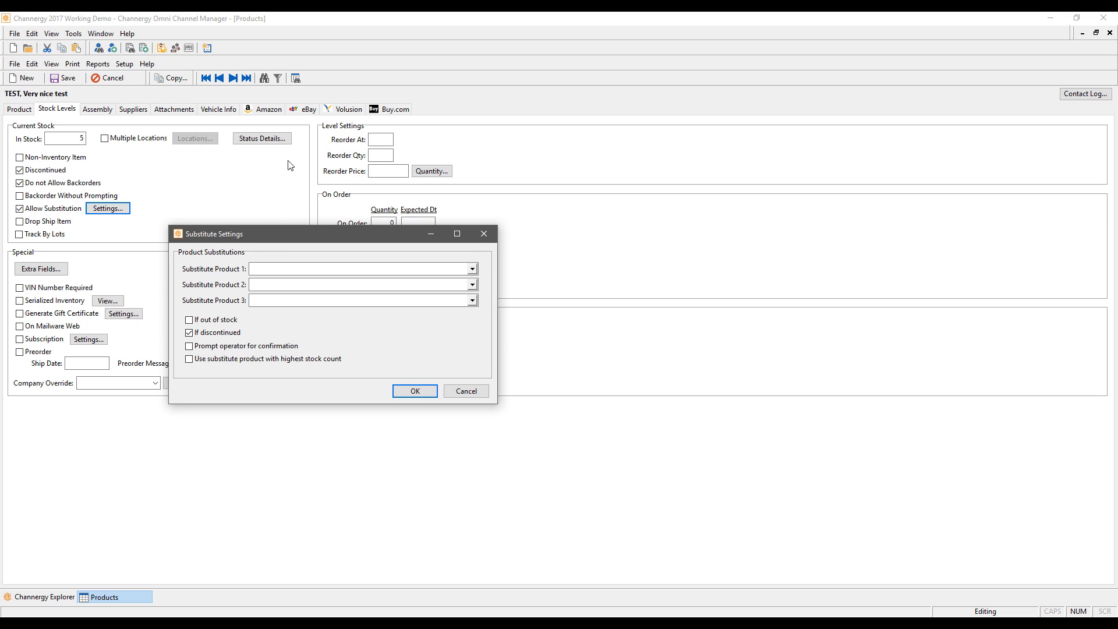
pyautogui.click(473, 269)
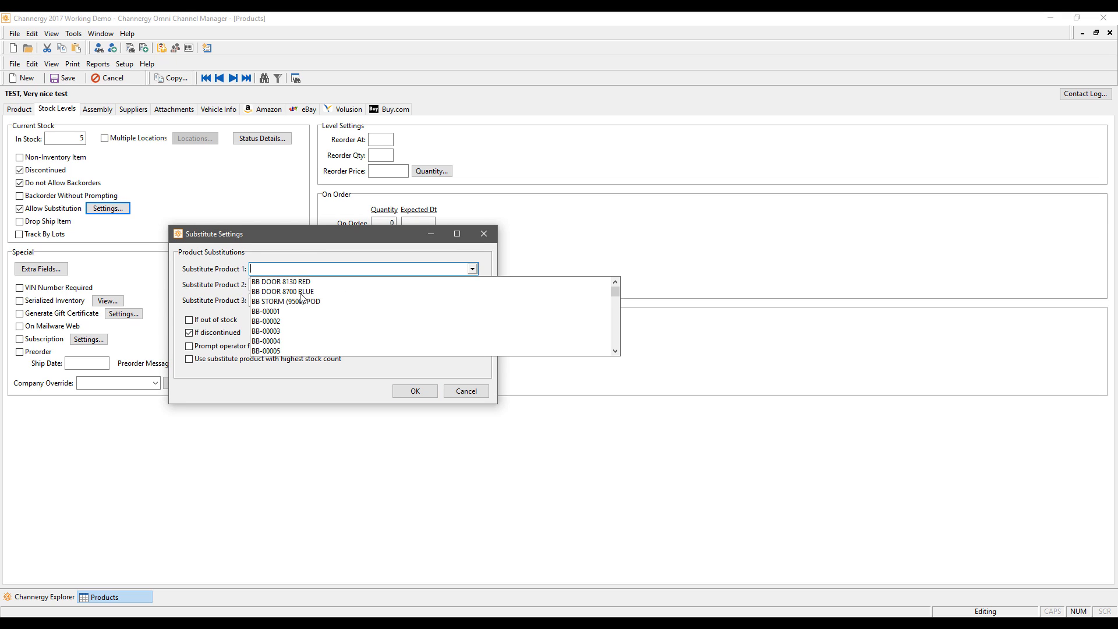
pyautogui.click(266, 313)
pyautogui.click(473, 285)
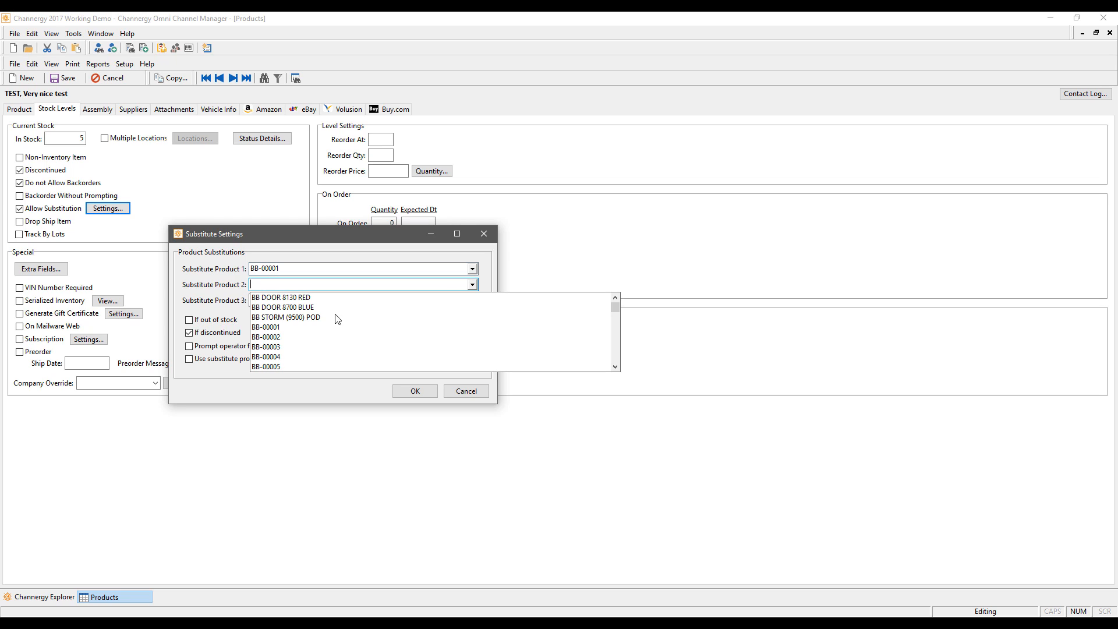
pyautogui.click(270, 338)
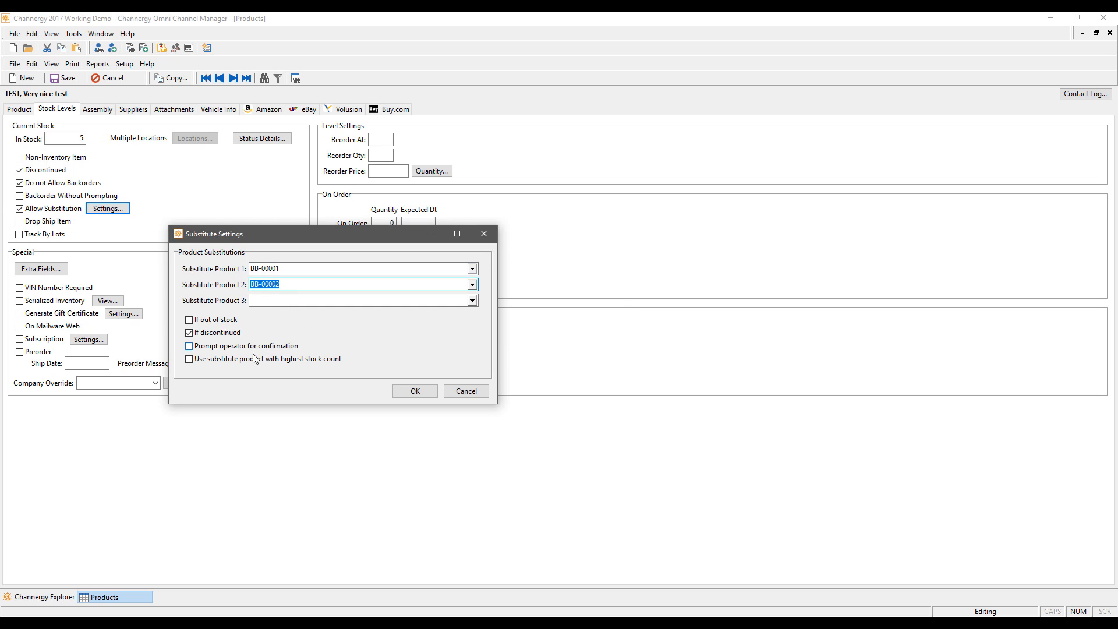
pyautogui.click(196, 349)
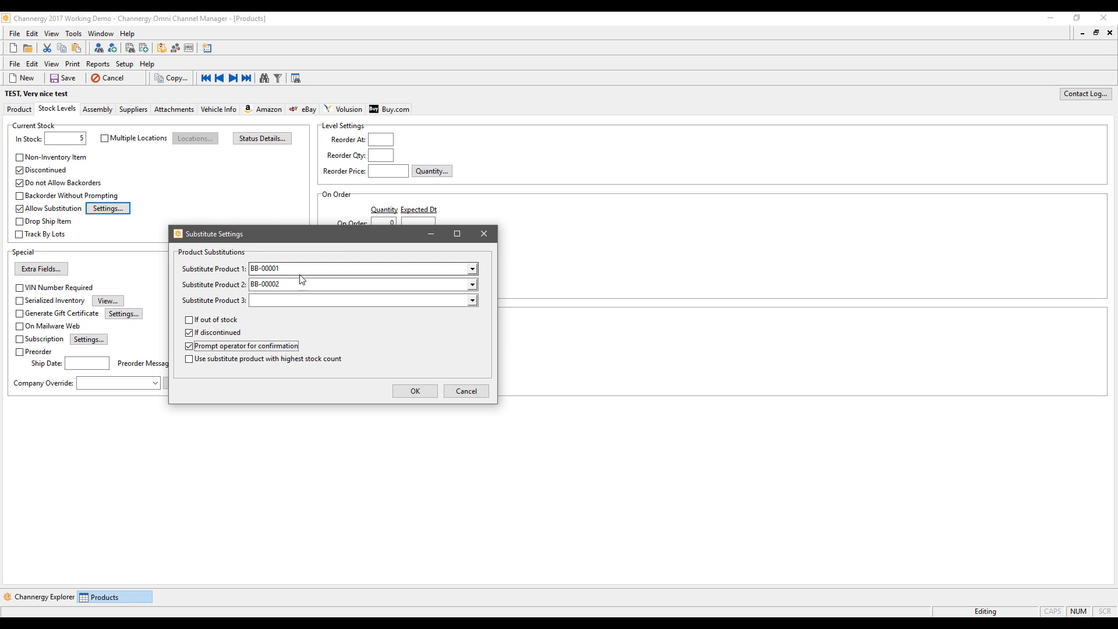
pyautogui.click(212, 352)
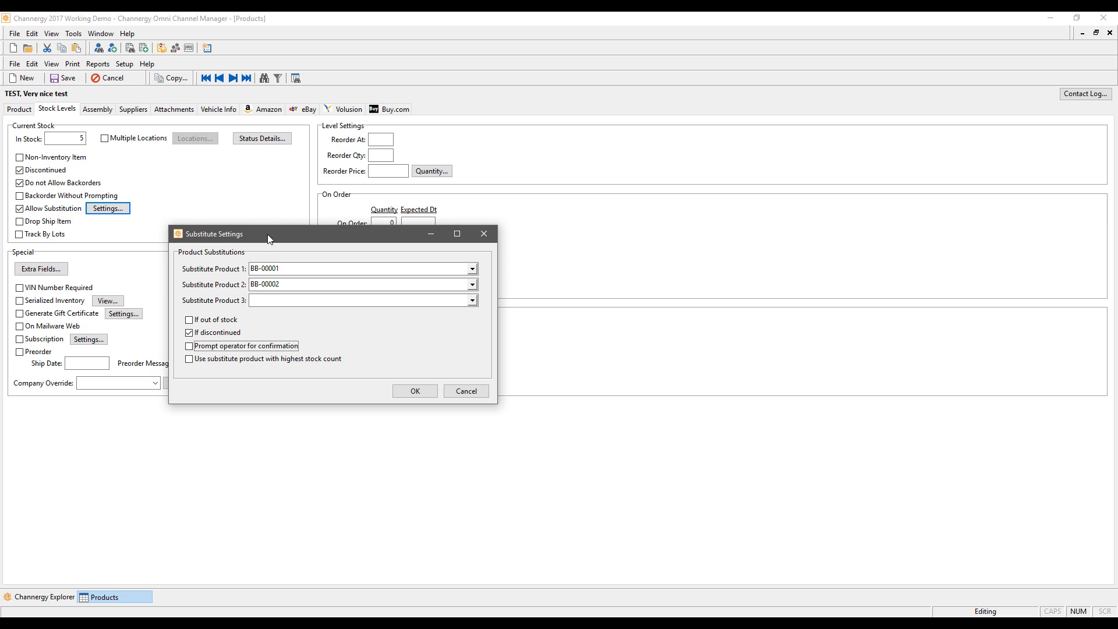
pyautogui.moveTo(332, 239); pyautogui.dragTo(341, 302)
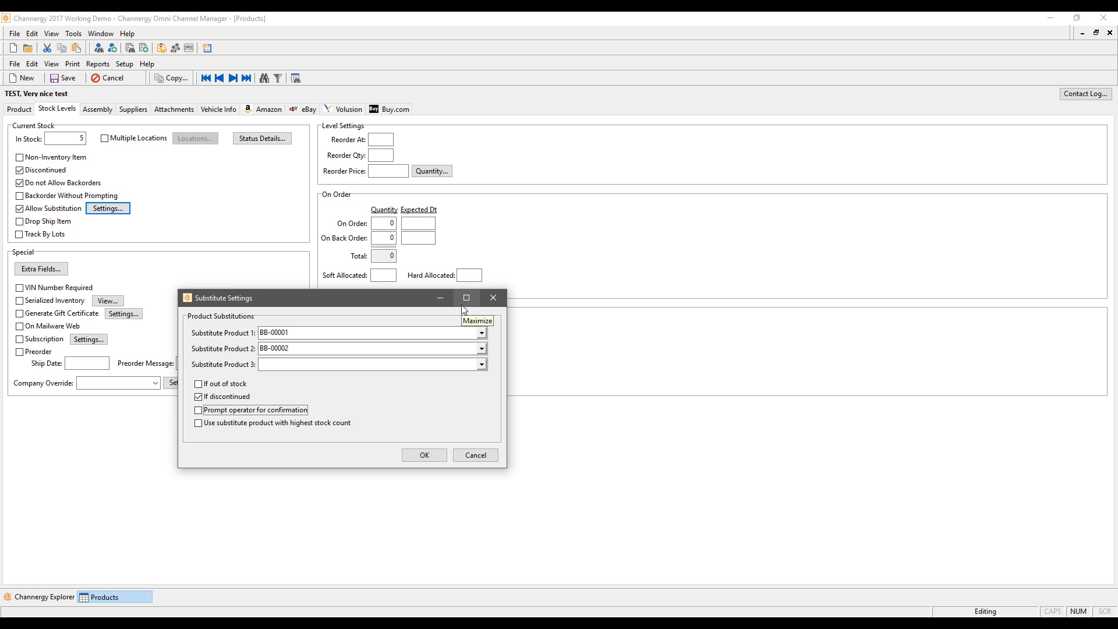
pyautogui.click(472, 459)
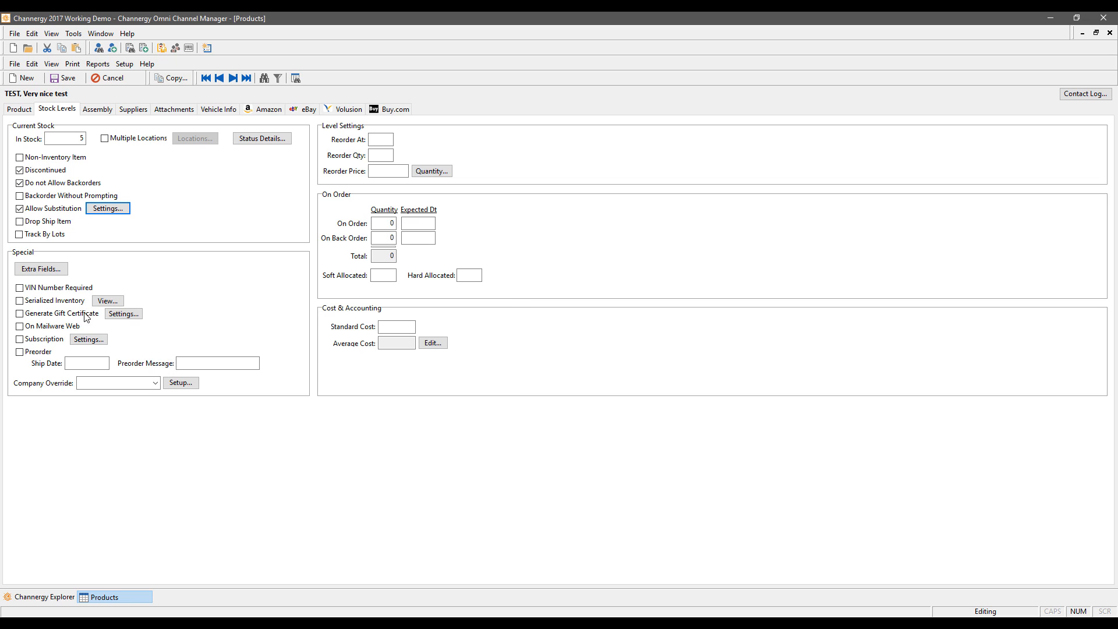
# Clear the substitution, no-backorder and discontinued options for the product
pyautogui.click(20, 208)
pyautogui.click(20, 182)
pyautogui.click(20, 170)
# Enable multiple locations and add Warehouse 3, Bin 10 with 15 in stock and preference 1
pyautogui.click(163, 140)
pyautogui.click(195, 138)
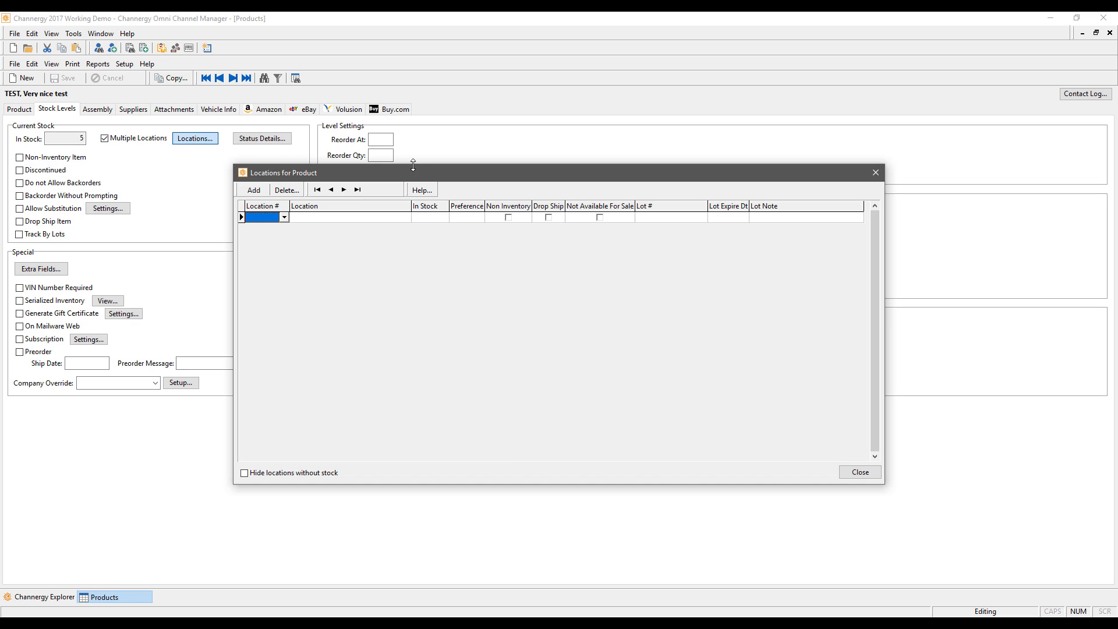
pyautogui.click(284, 217)
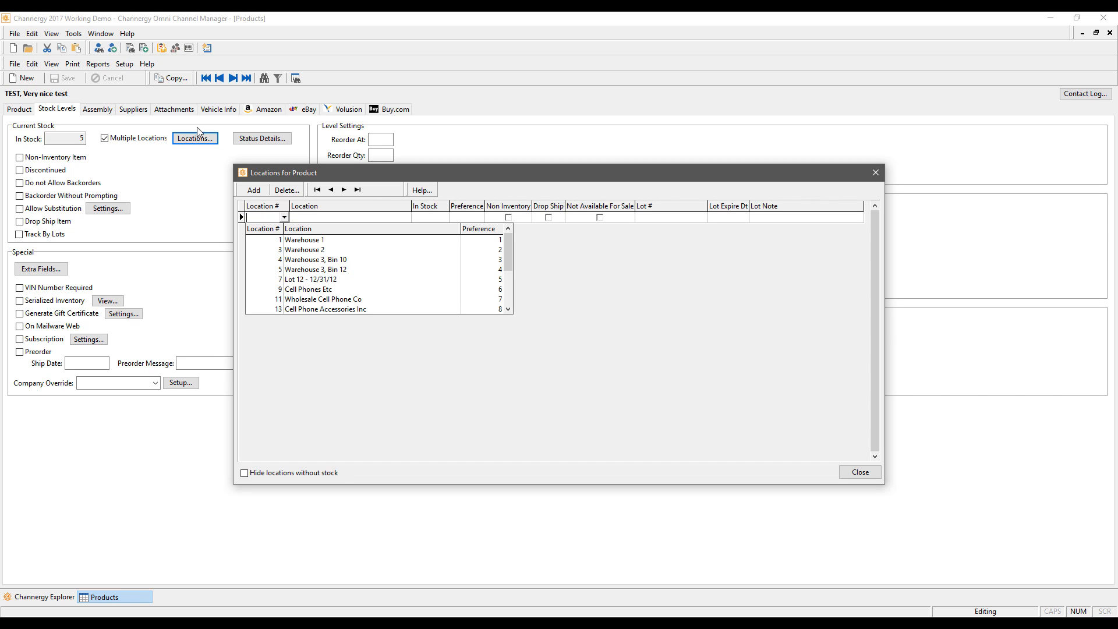
pyautogui.click(319, 260)
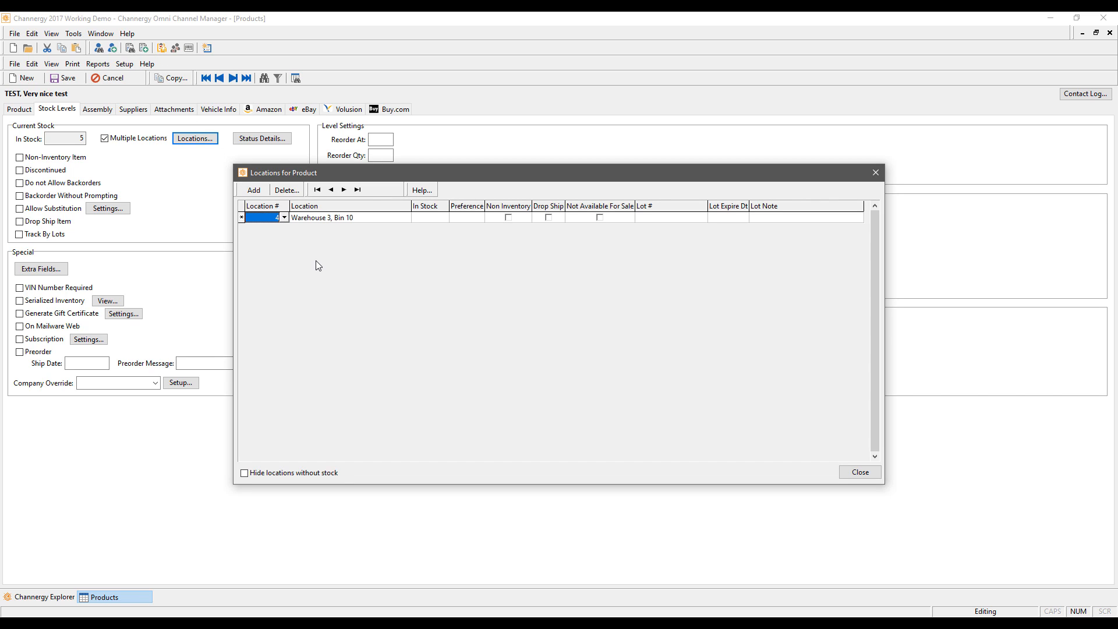
pyautogui.click(425, 220)
pyautogui.write('15')
pyautogui.write('1')
# Add Warehouse 3, Bin 12 as a second location with 5 in stock and preference 2
pyautogui.click(261, 191)
pyautogui.click(284, 227)
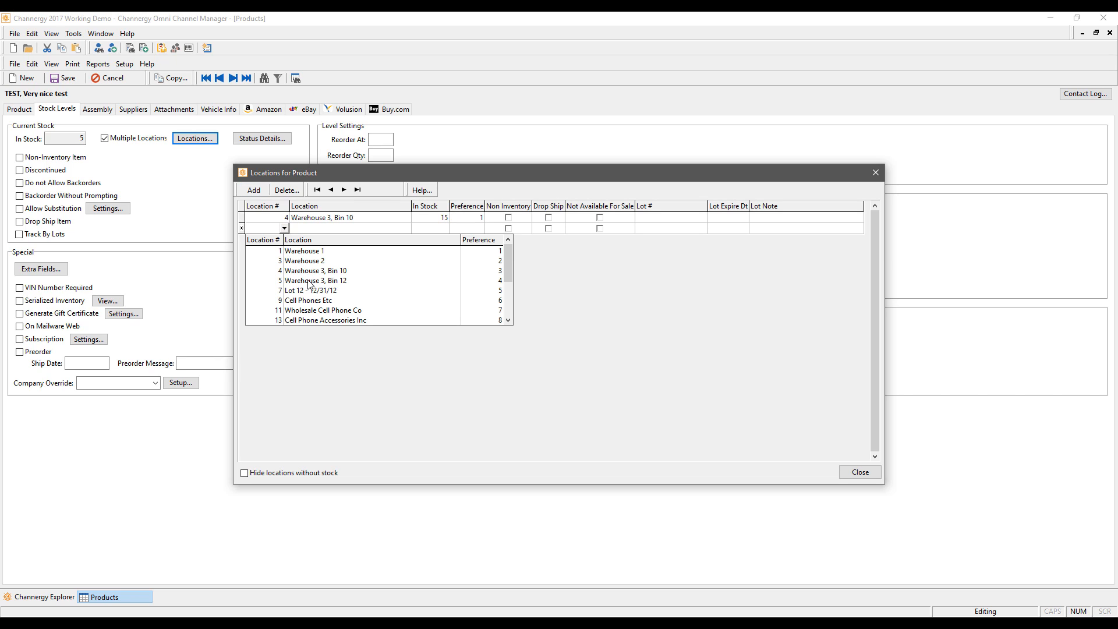
pyautogui.click(310, 281)
pyautogui.click(429, 227)
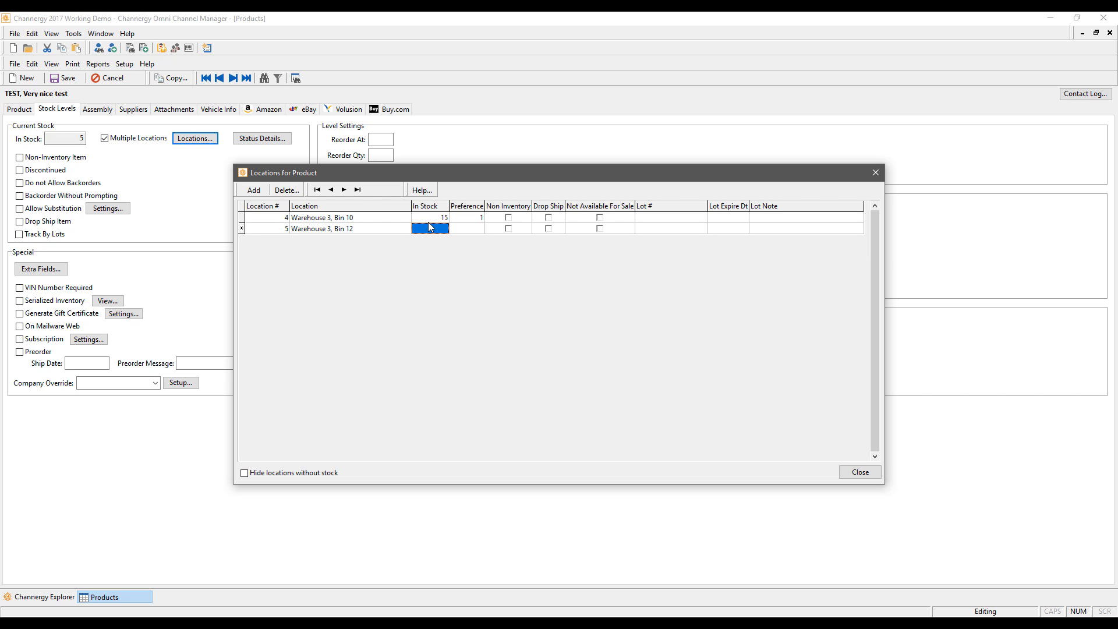
pyautogui.write('5')
pyautogui.press('Tab')
pyautogui.write('2')
pyautogui.click(673, 217)
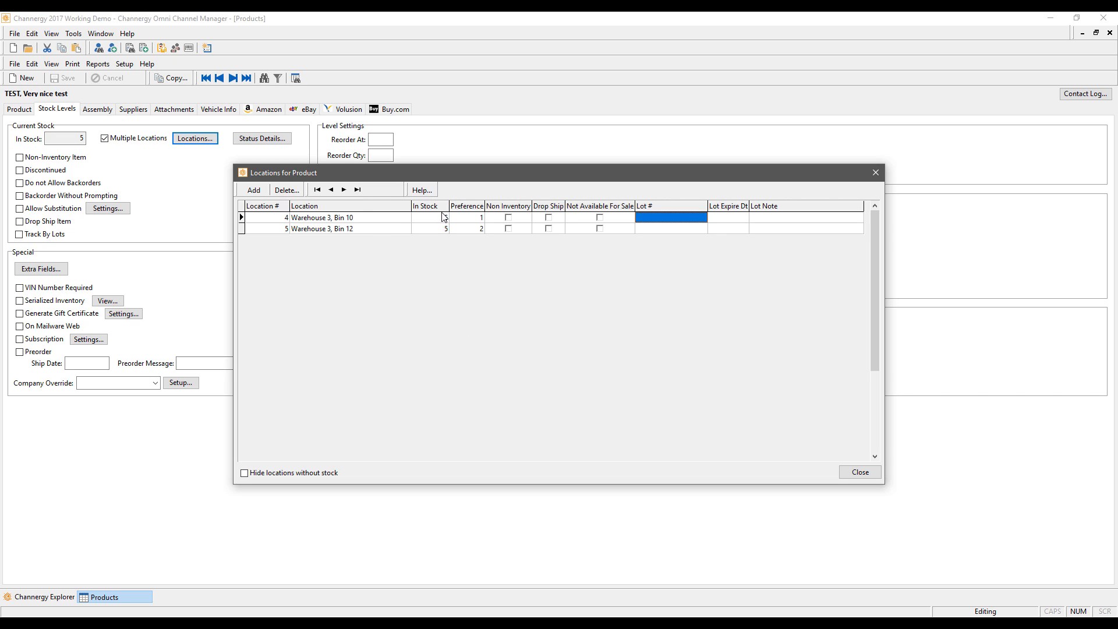
pyautogui.click(517, 219)
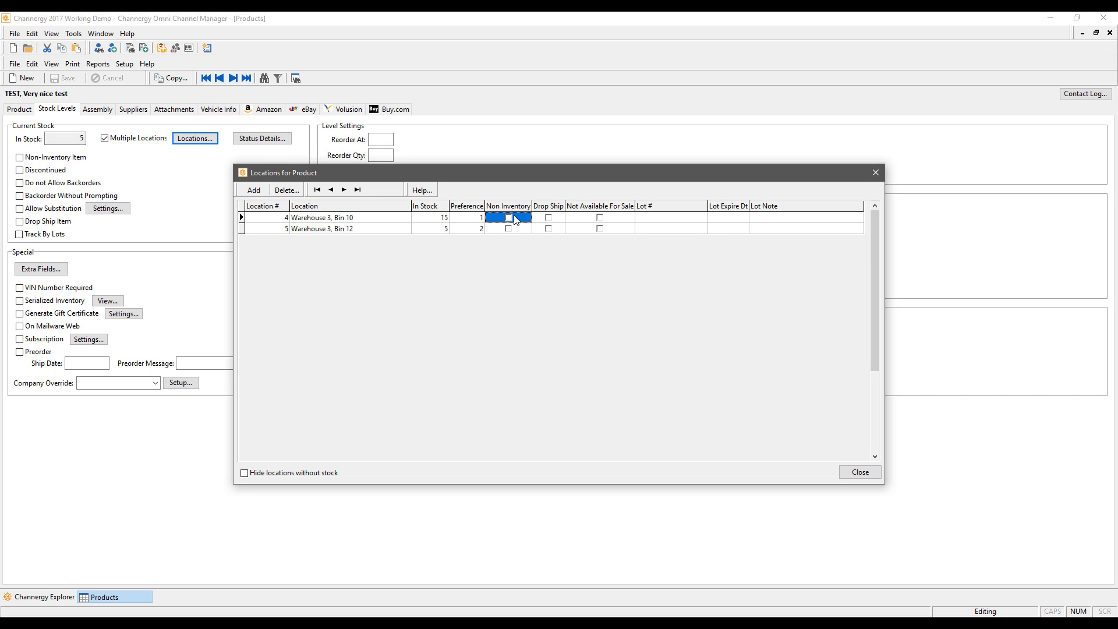
# Add Cell Phones Etc as a third location for the product
pyautogui.click(255, 190)
pyautogui.click(285, 239)
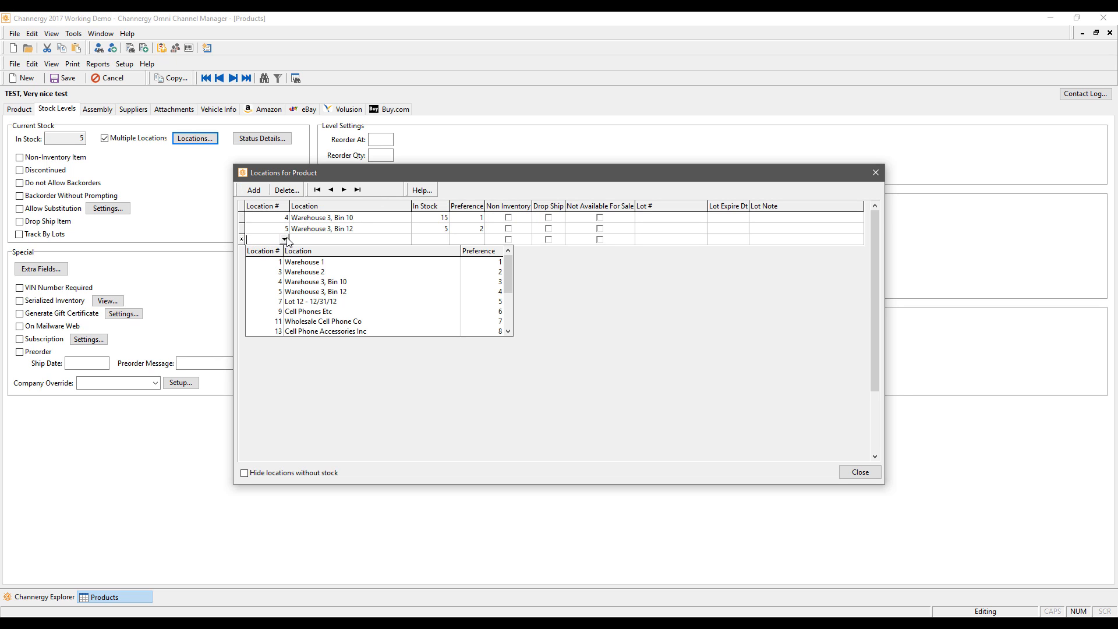
pyautogui.click(300, 311)
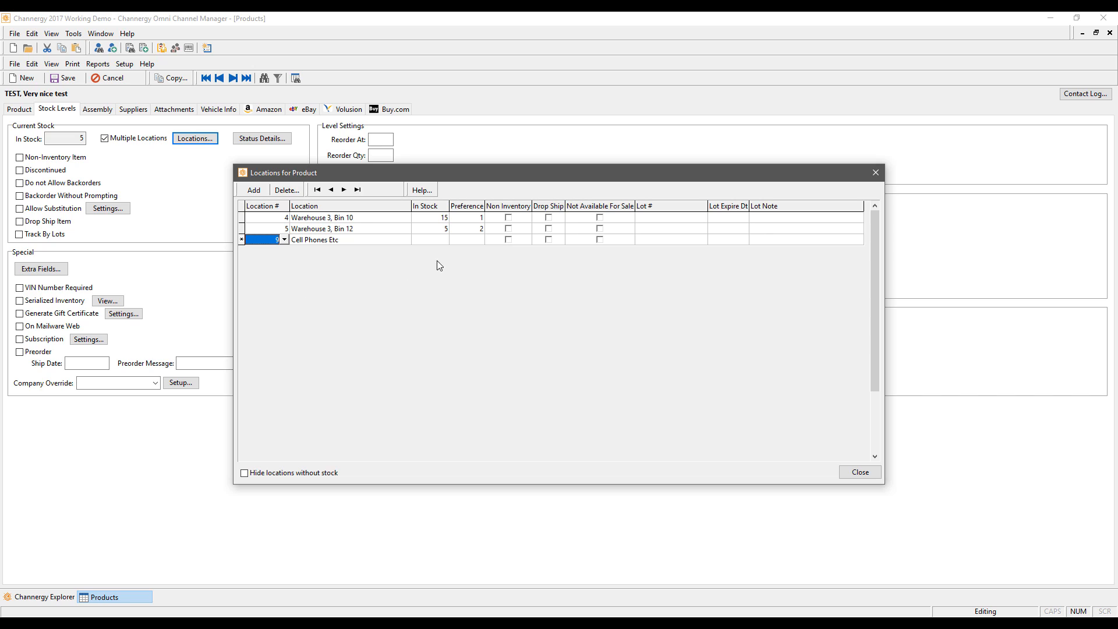
pyautogui.click(443, 240)
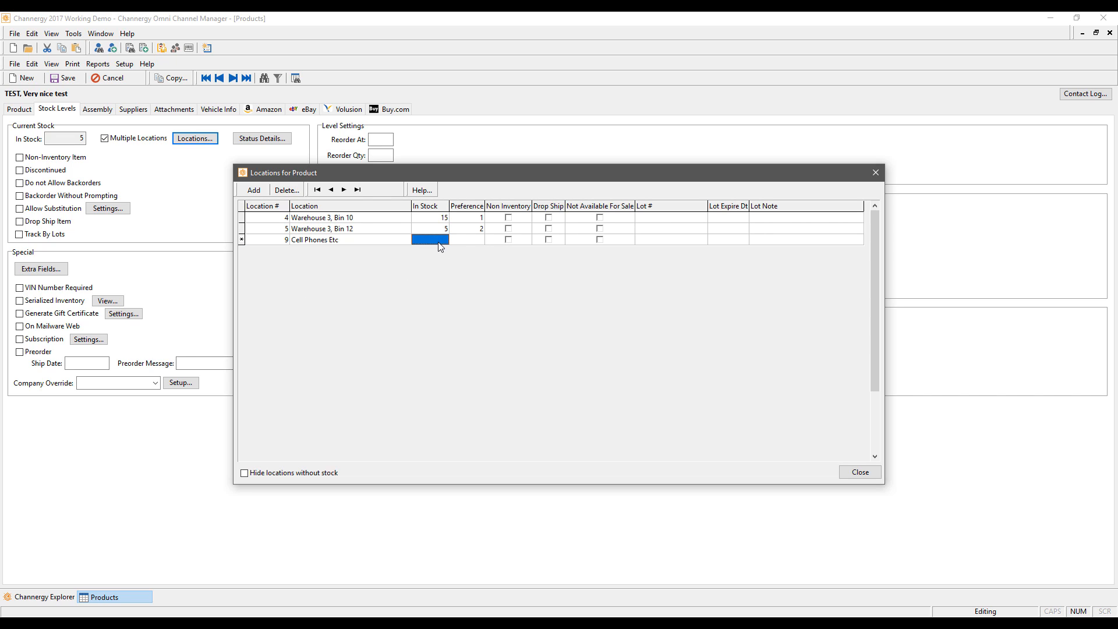
pyautogui.click(509, 240)
pyautogui.click(509, 240)
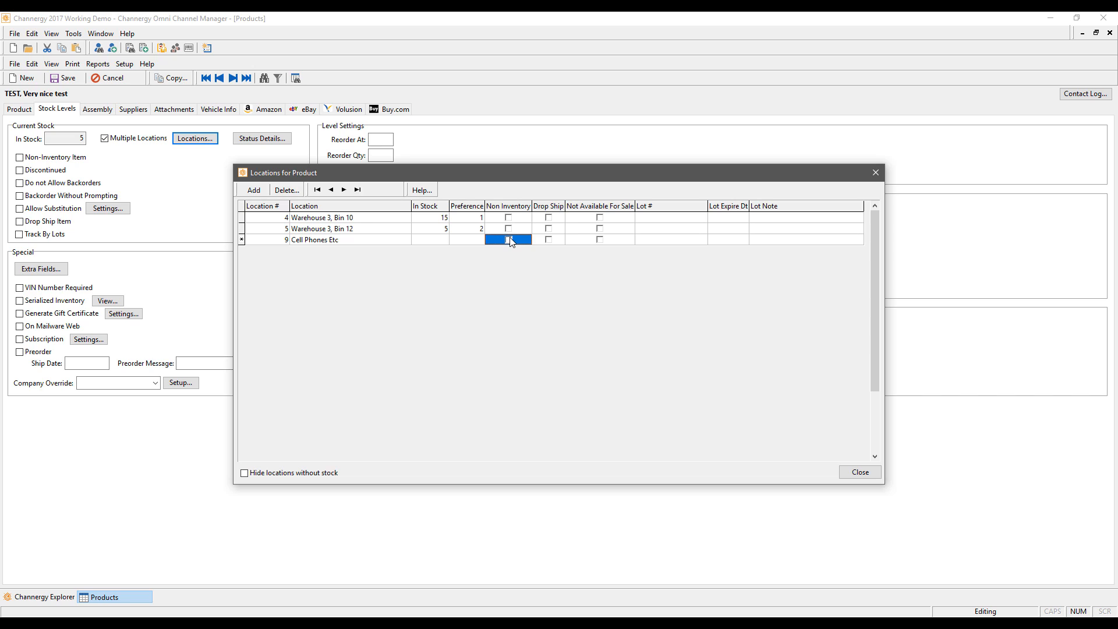
# Give the Cell Phones Etc location 25 in stock and preference 3, and mark it as drop ship
pyautogui.click(436, 241)
pyautogui.write('5')
pyautogui.write('25')
pyautogui.click(480, 241)
pyautogui.write('3')
pyautogui.click(319, 240)
pyautogui.click(547, 240)
# Try flagging Warehouse 3, Bin 10 as not available for sale, and clear the flag again
pyautogui.click(423, 219)
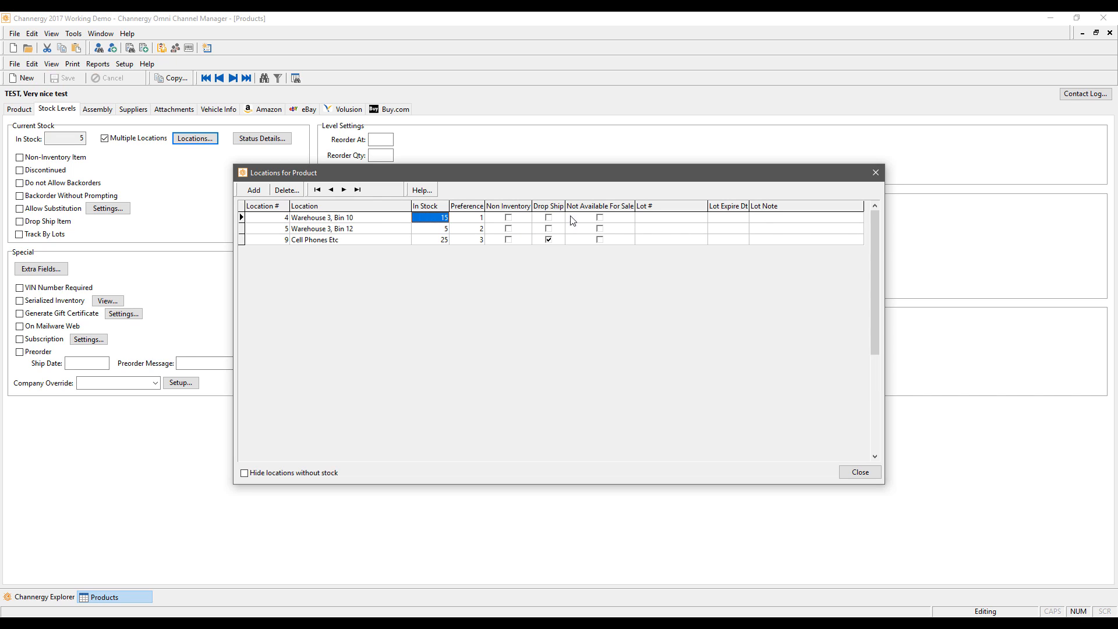
pyautogui.click(605, 221)
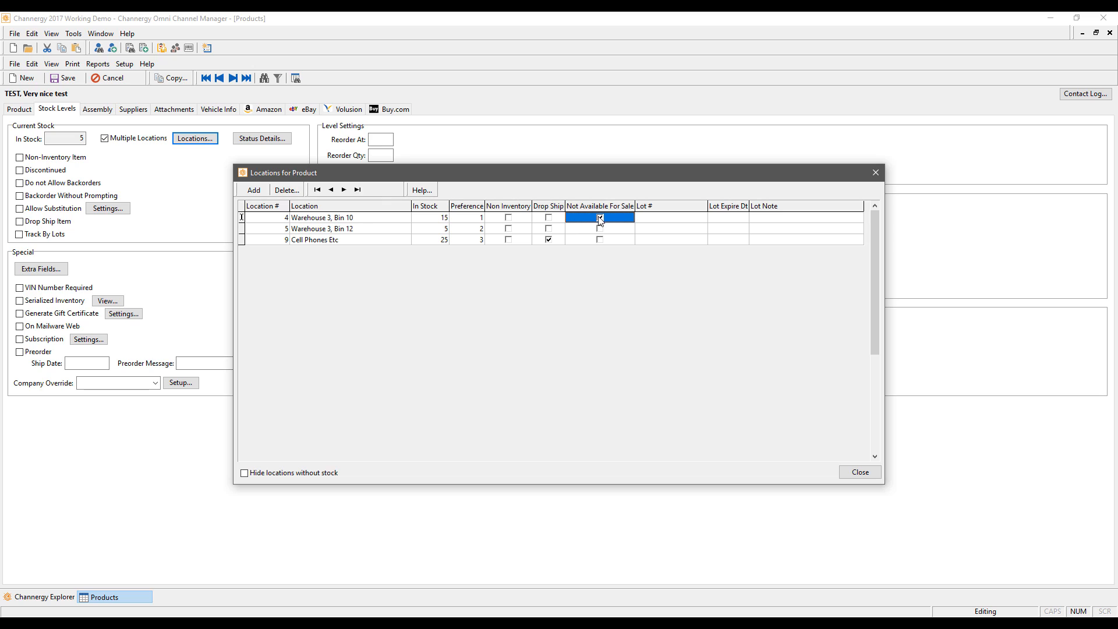
pyautogui.click(600, 220)
pyautogui.click(666, 219)
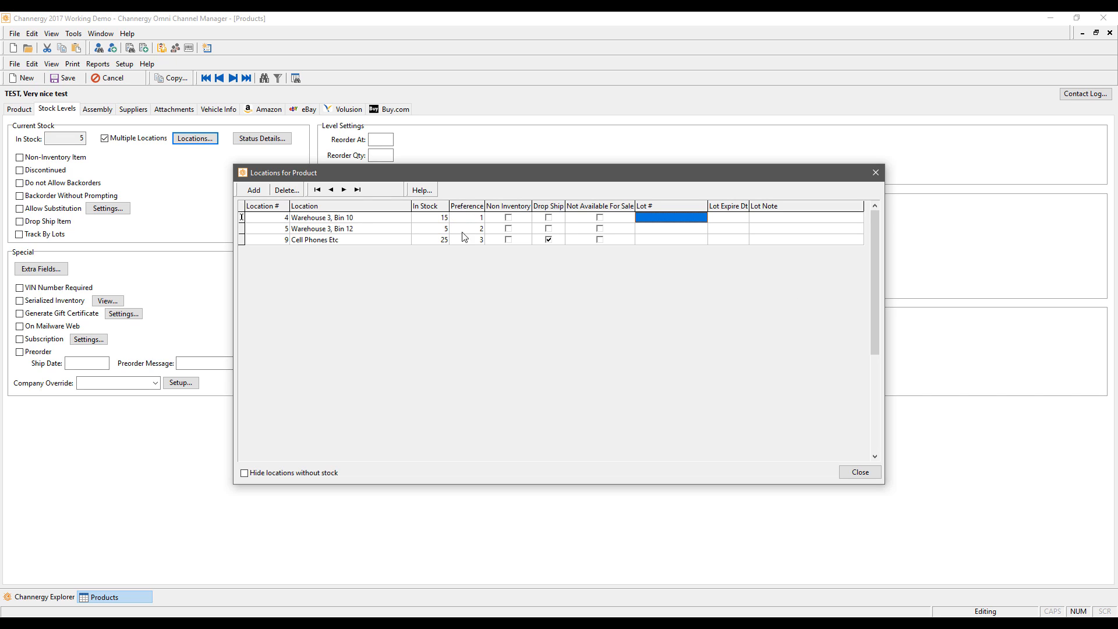
# Close the product's location list, reopen it to check the stock per location, and return to the stock levels
pyautogui.click(874, 473)
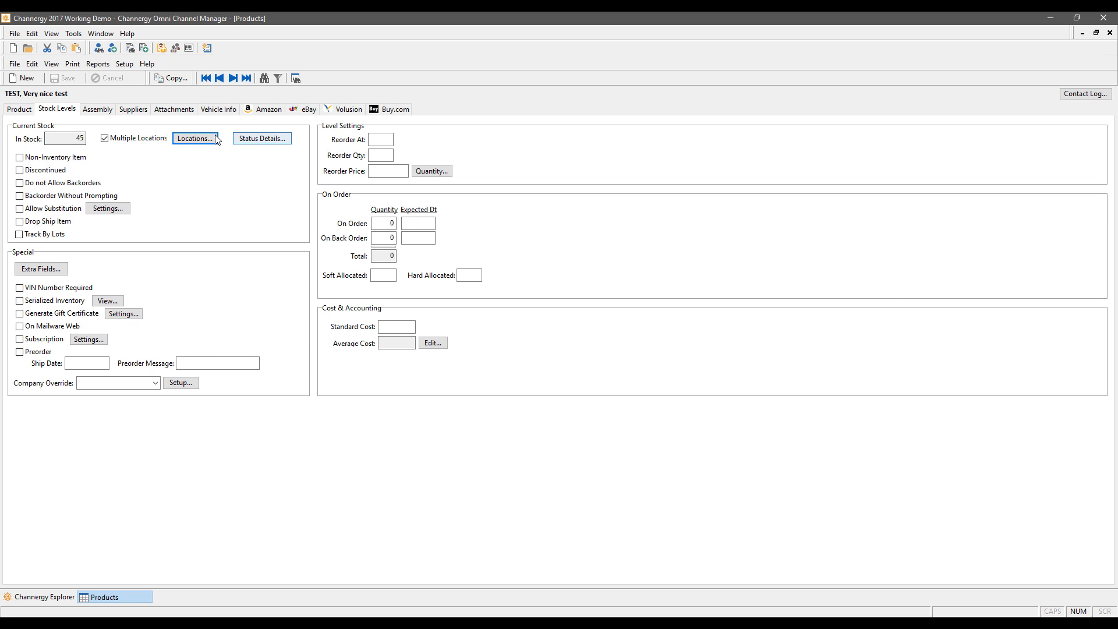
pyautogui.click(195, 138)
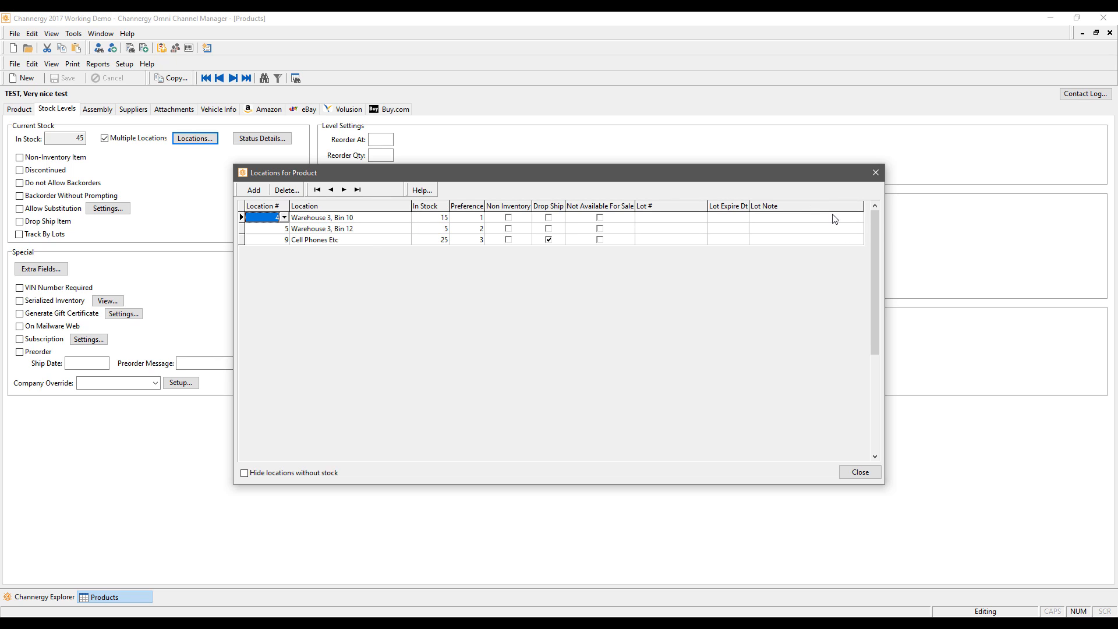
pyautogui.click(859, 471)
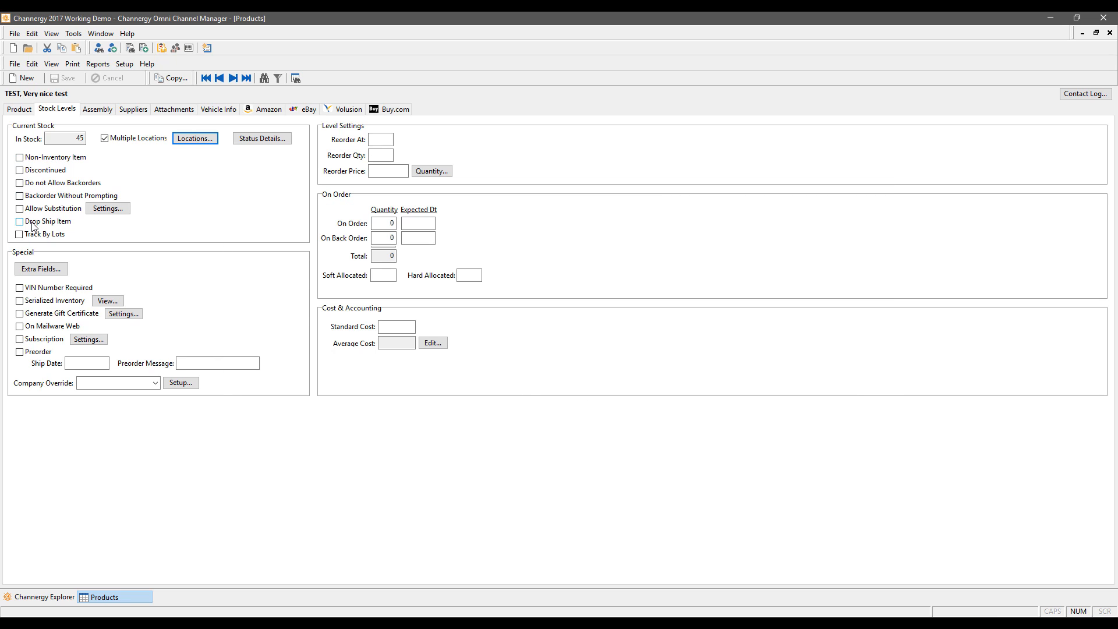
# Set the preferred ship method to UPS Ground in the product's extra fields
pyautogui.click(39, 269)
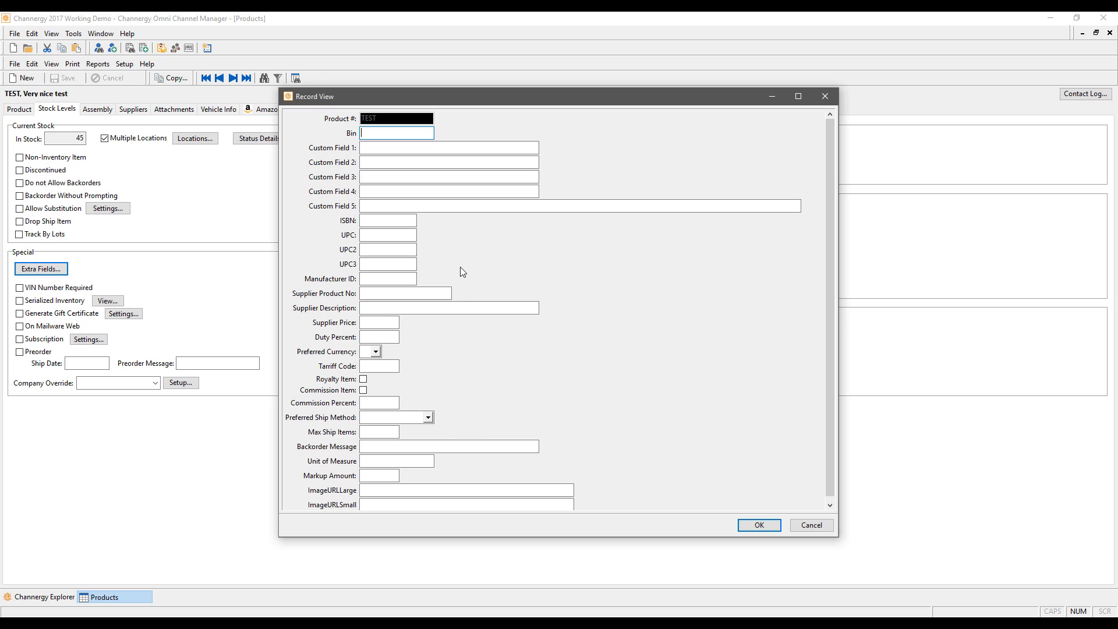
pyautogui.click(395, 221)
pyautogui.moveTo(446, 101); pyautogui.dragTo(508, 152)
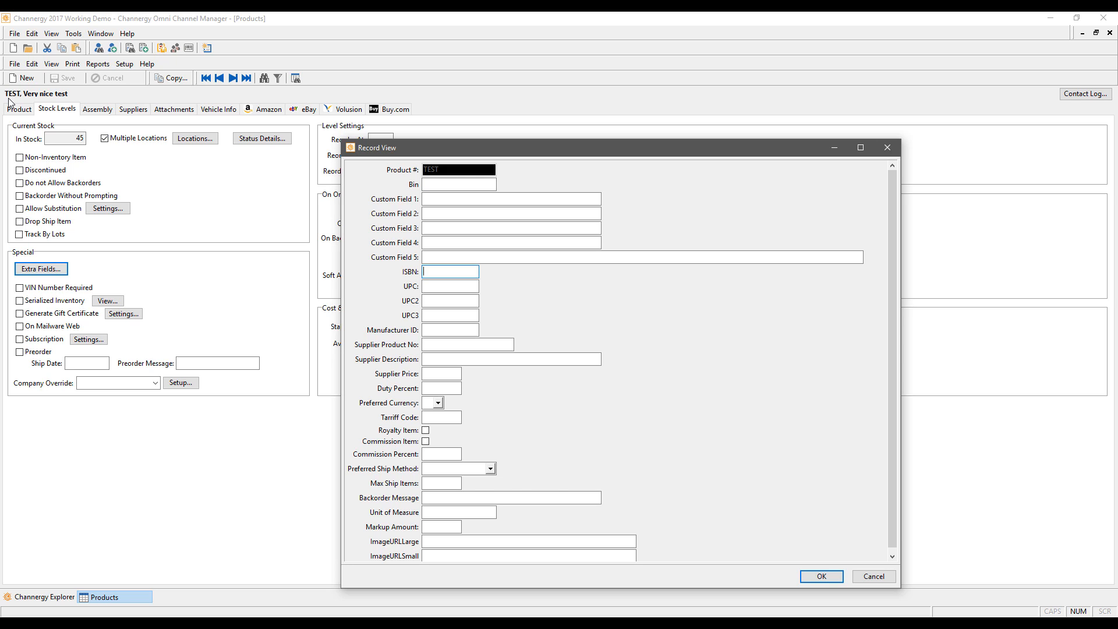
pyautogui.click(439, 404)
pyautogui.click(441, 408)
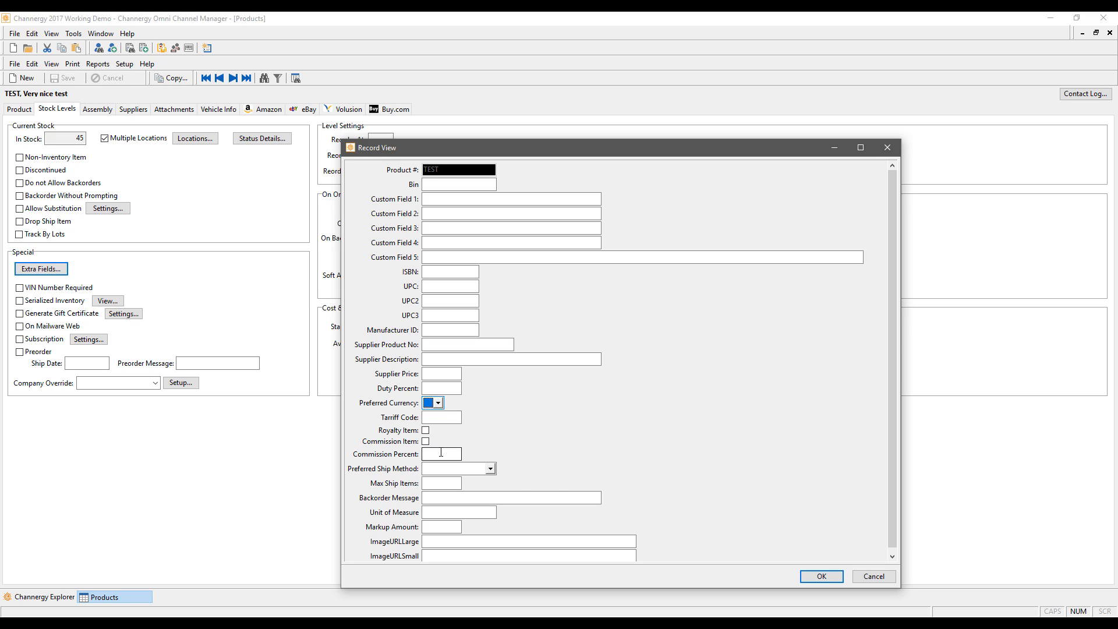
pyautogui.click(491, 469)
pyautogui.click(454, 501)
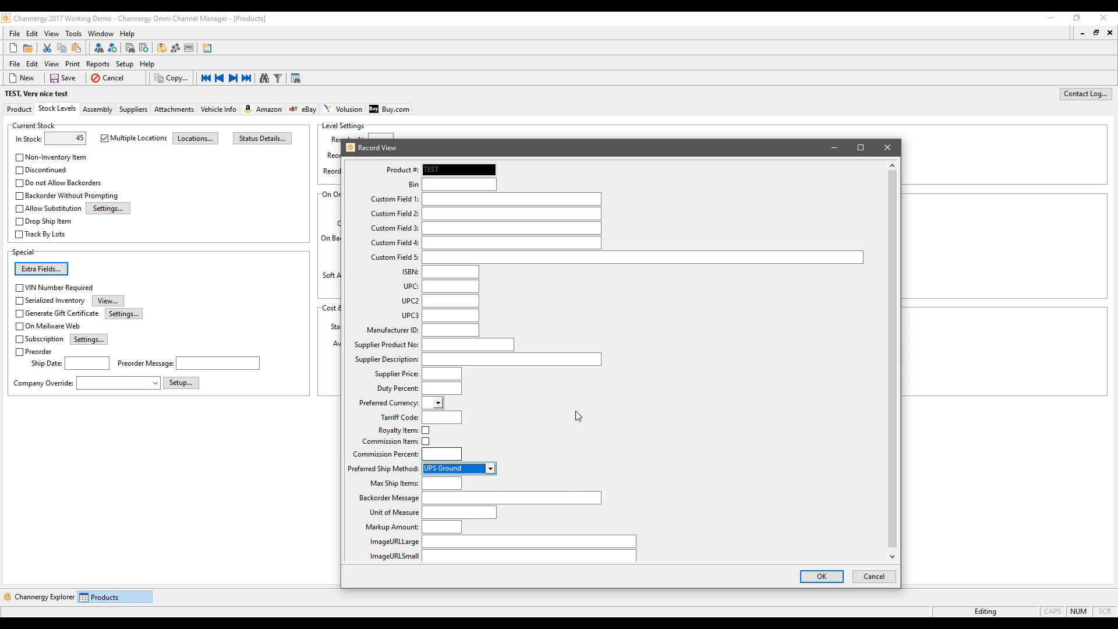
# Enter Case as the unit of measure and accept the extra fields
pyautogui.click(447, 512)
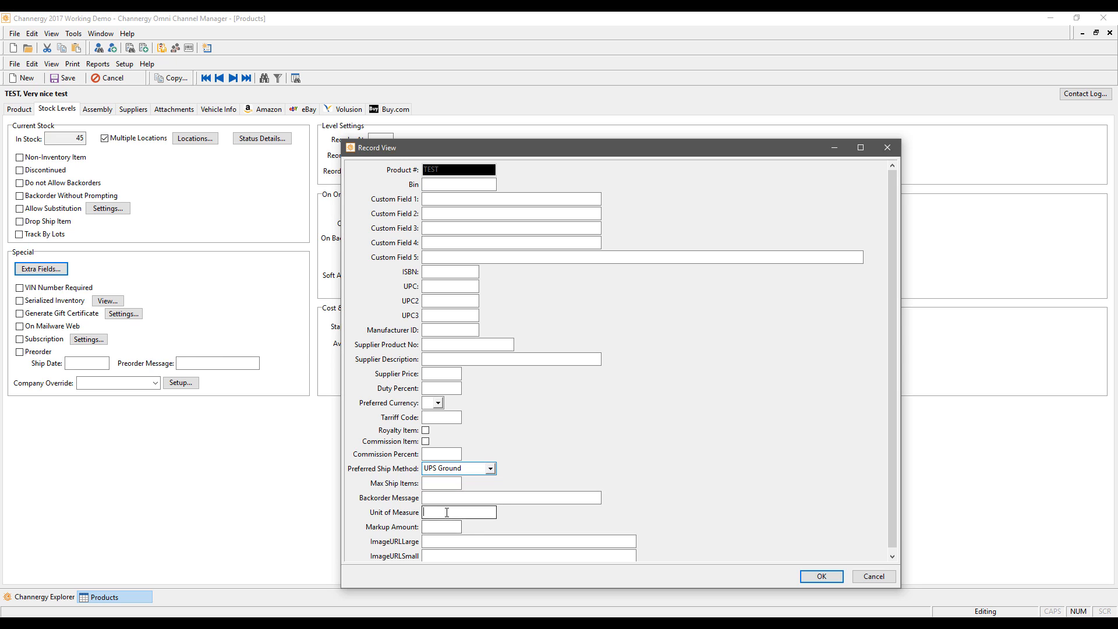
pyautogui.write('Case')
pyautogui.click(821, 576)
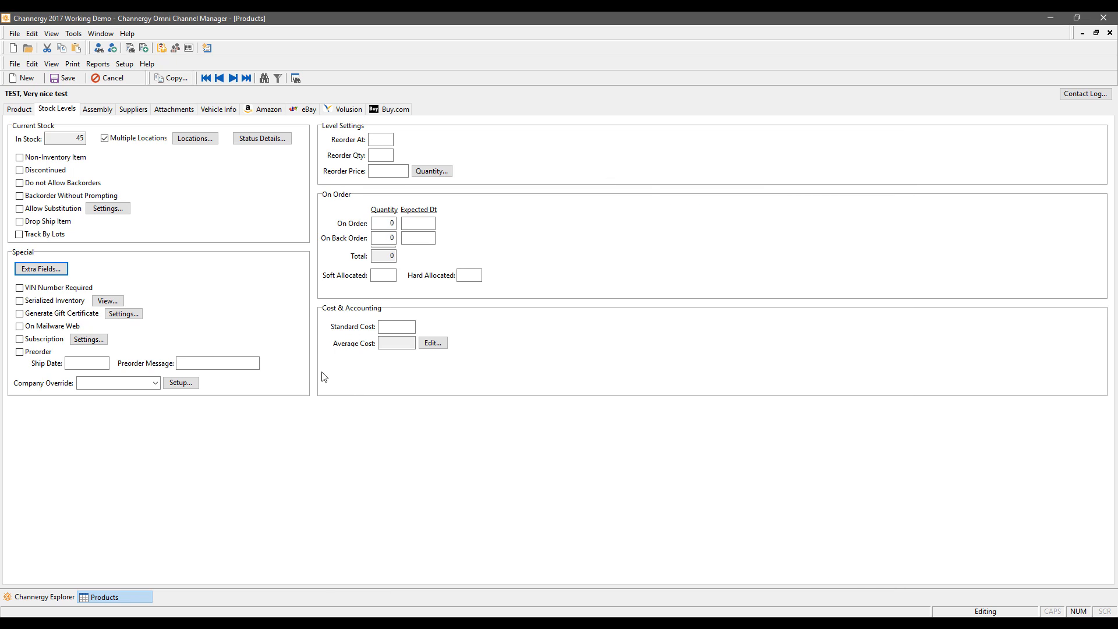
# Mark the product as serialized inventory, and toggle gift certificate generation on and back off
pyautogui.click(26, 303)
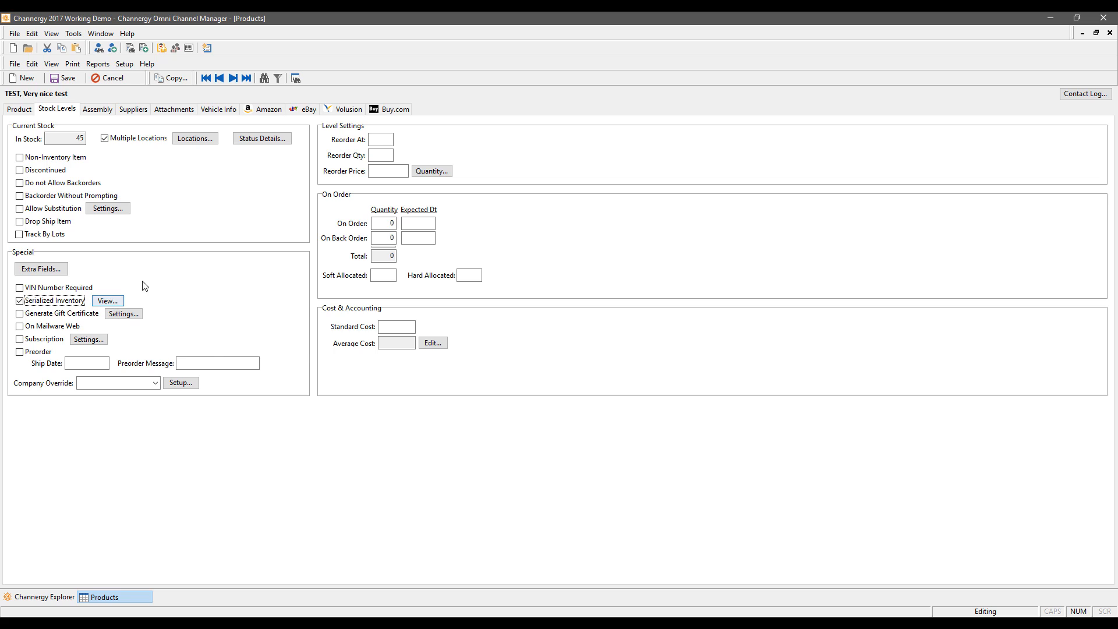
pyautogui.click(75, 316)
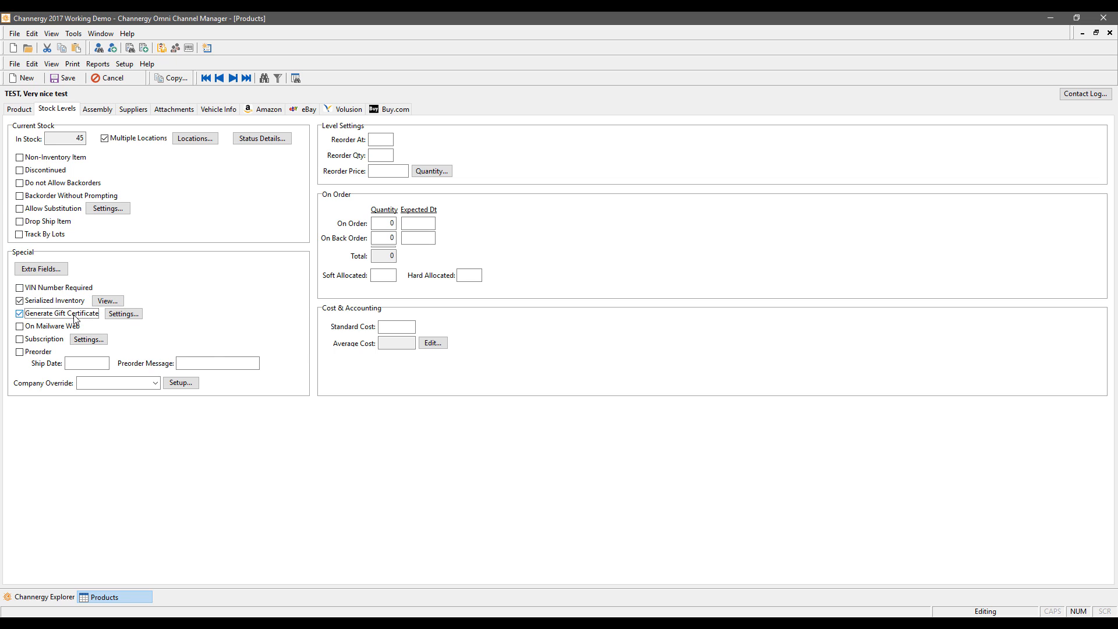
pyautogui.click(74, 318)
# Set the product's reorder level to 50 and its reorder quantity to 150
pyautogui.click(380, 139)
pyautogui.write('50')
pyautogui.press('Tab')
pyautogui.write('150')
pyautogui.press('Tab')
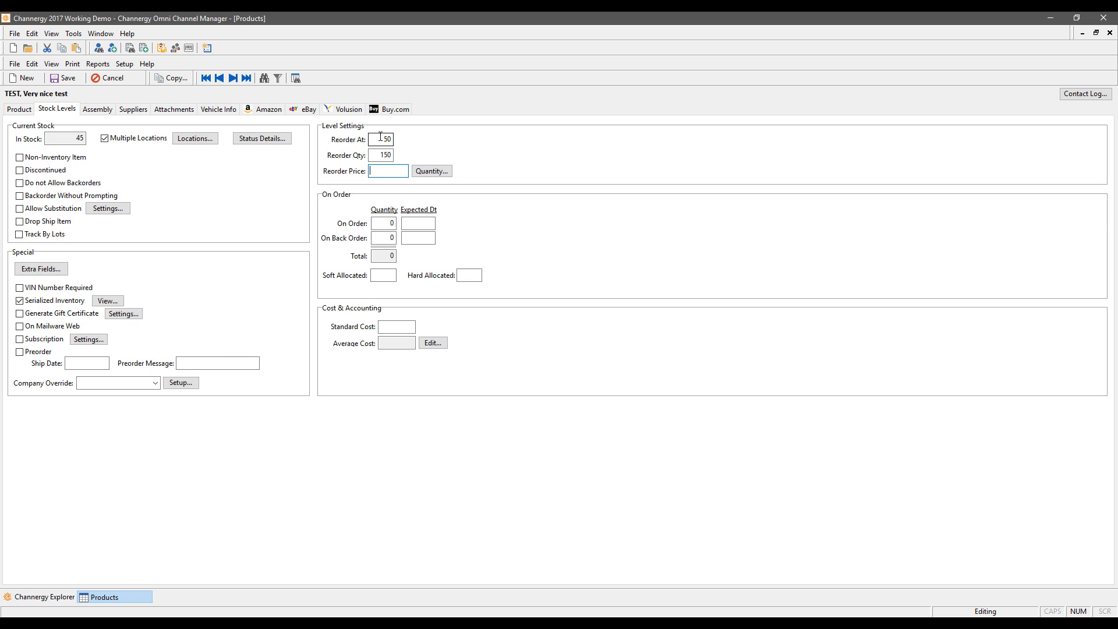
# Set the product's reorder price to $1.00 in the level settings
pyautogui.write('1')
pyautogui.press('Tab')
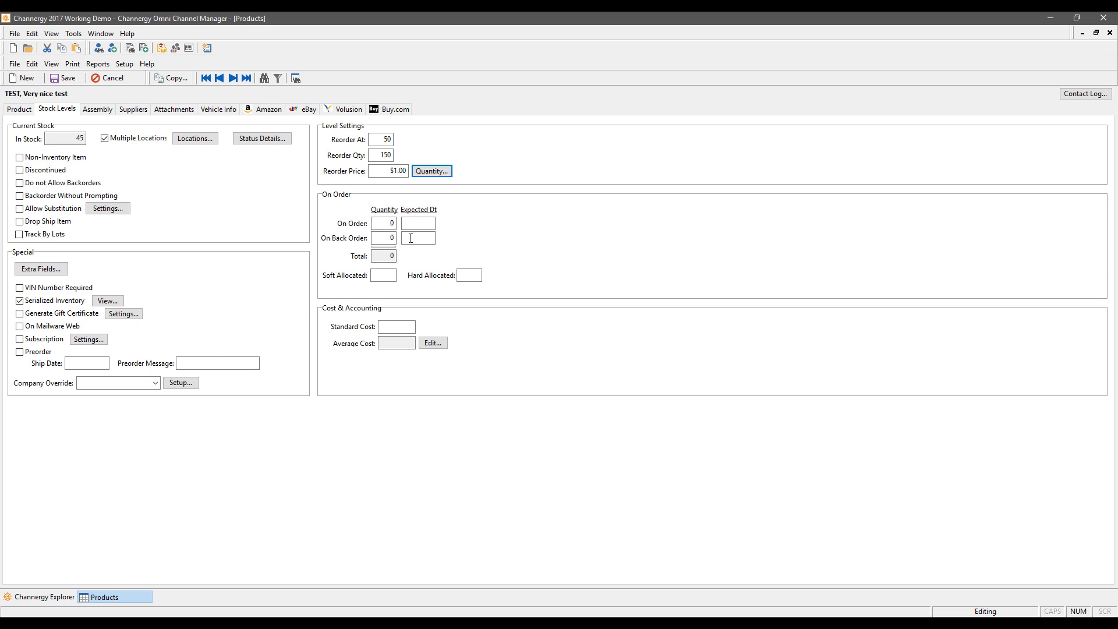
pyautogui.click(400, 326)
# Look over the product's assembly items and its suppliers
pyautogui.click(98, 110)
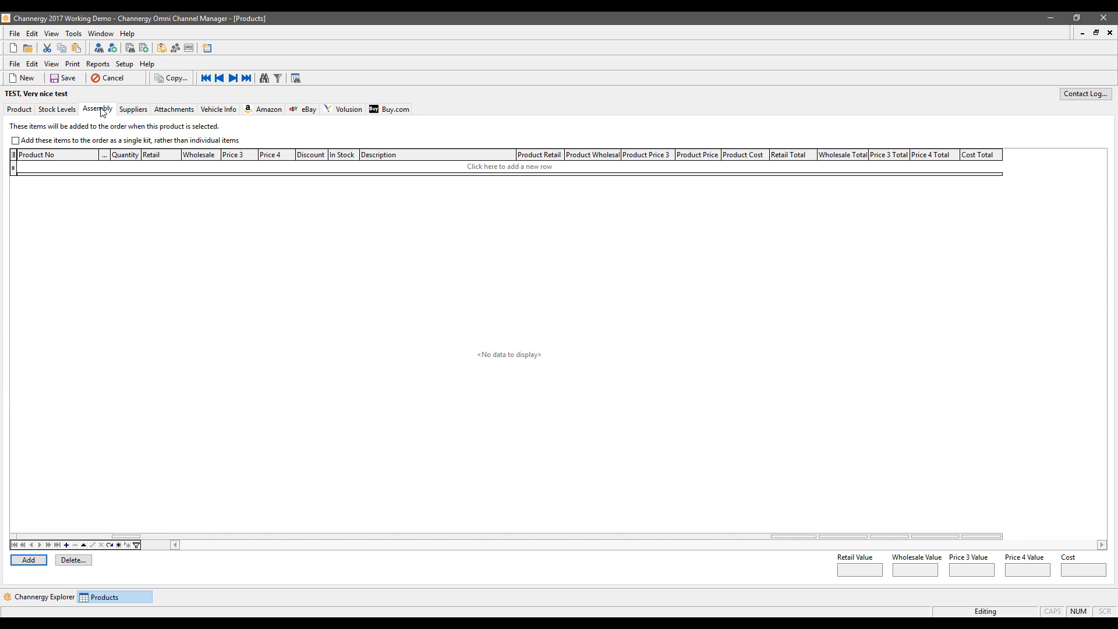
pyautogui.click(130, 108)
# Attach the picture bb door red.jpg to the product, overwriting the existing copy of the file
pyautogui.click(173, 110)
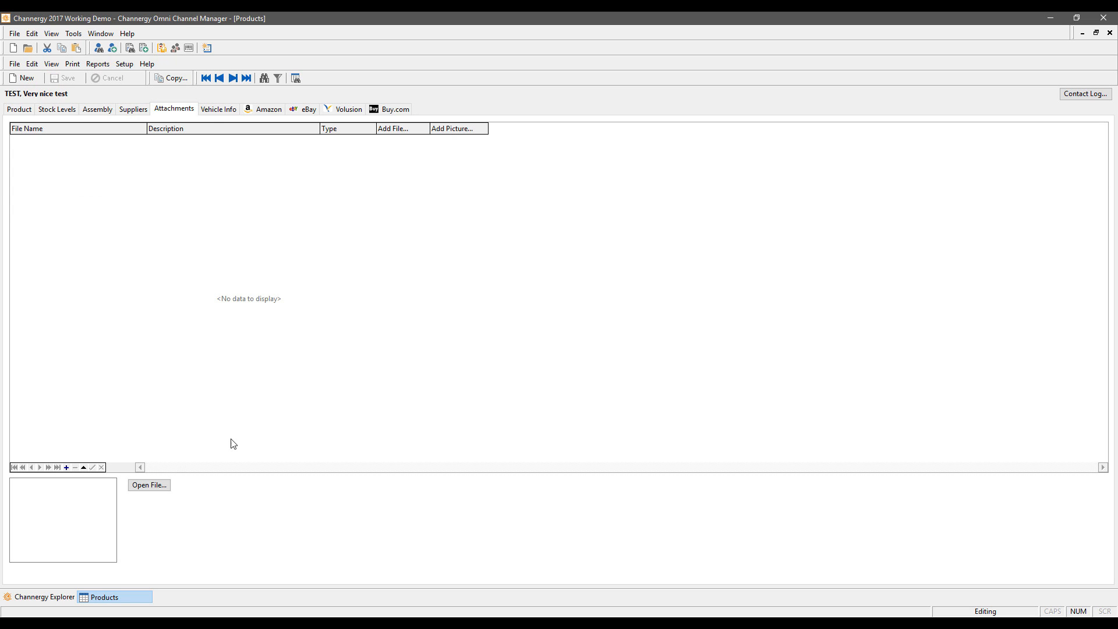
pyautogui.click(67, 467)
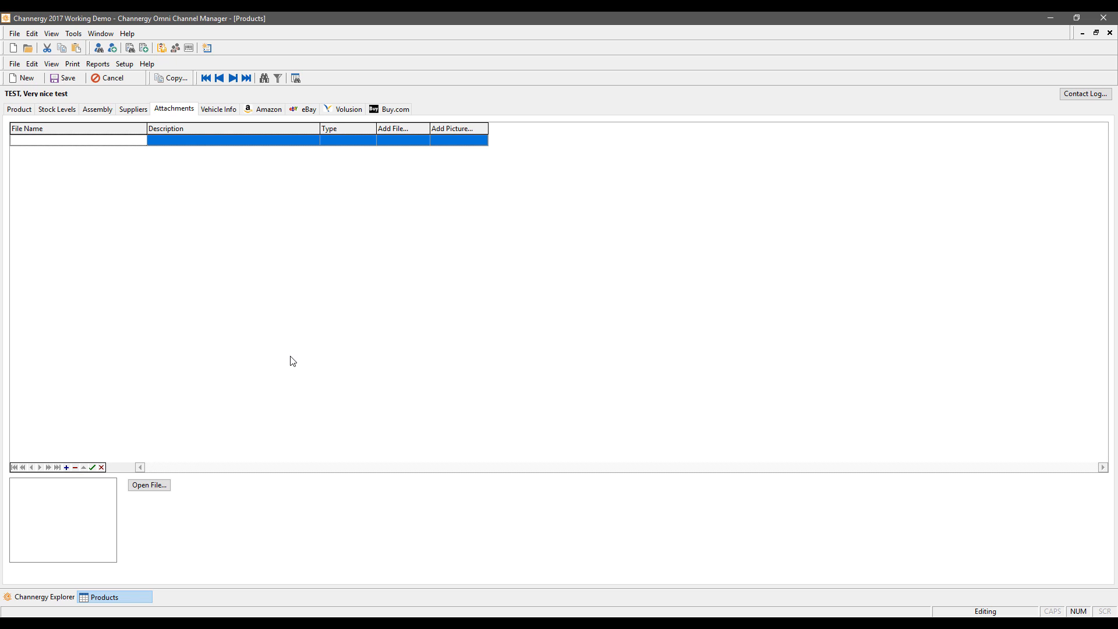
pyautogui.click(140, 490)
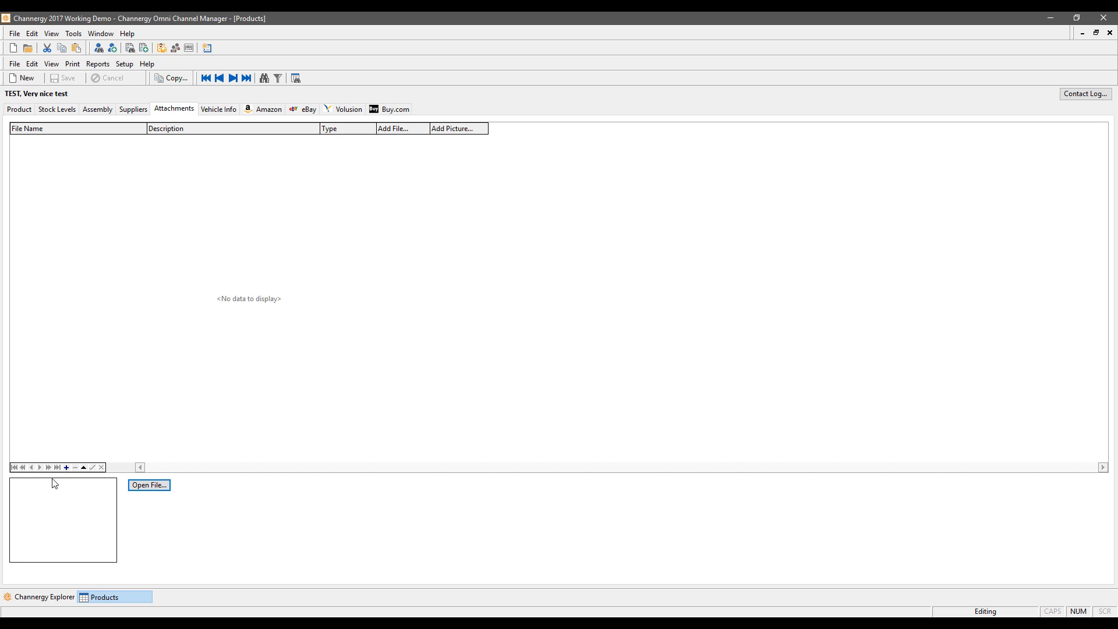
pyautogui.click(66, 467)
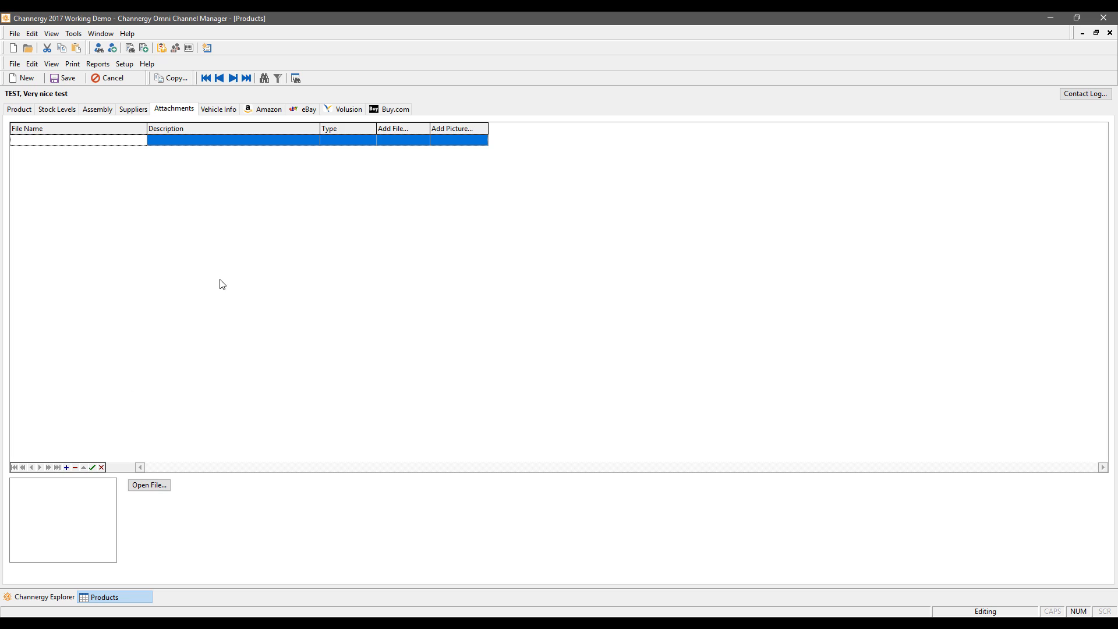
pyautogui.click(457, 142)
pyautogui.click(457, 142)
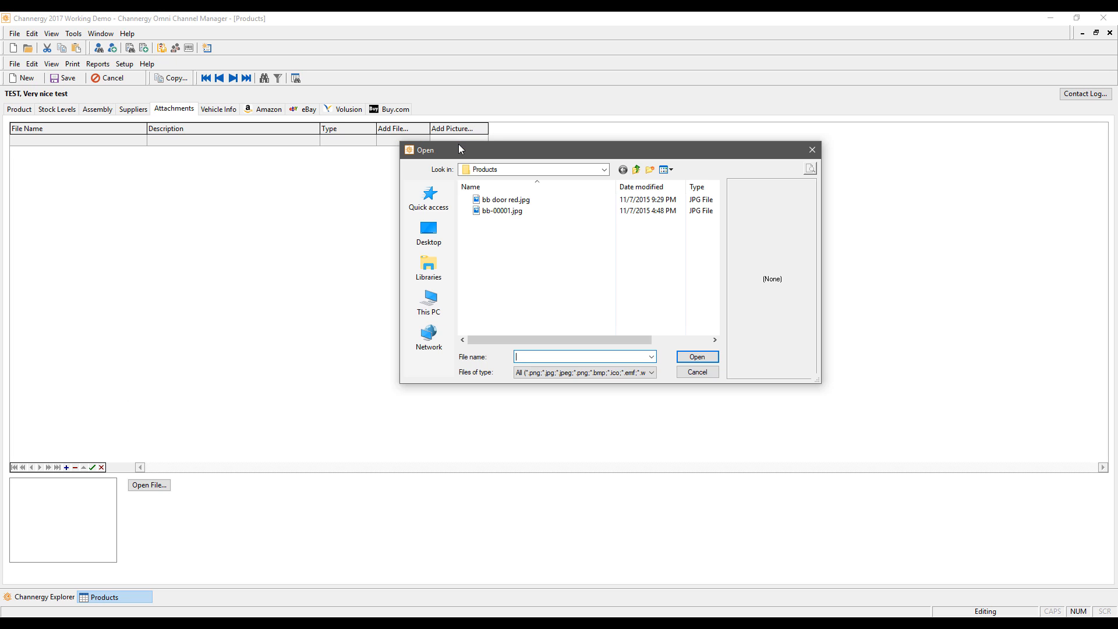
pyautogui.click(506, 200)
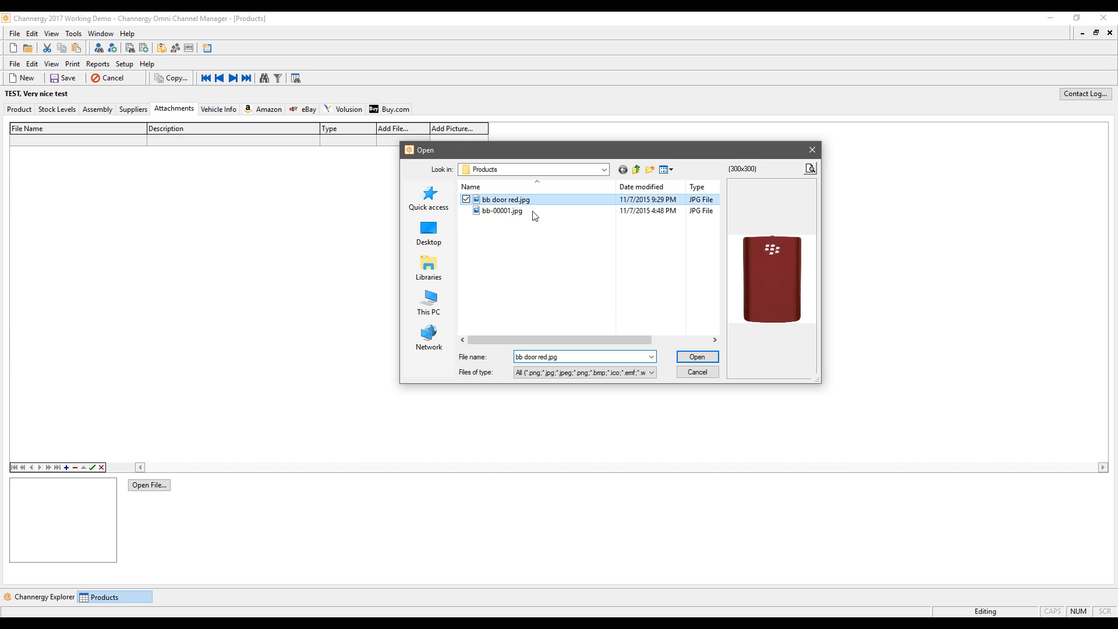
pyautogui.click(710, 358)
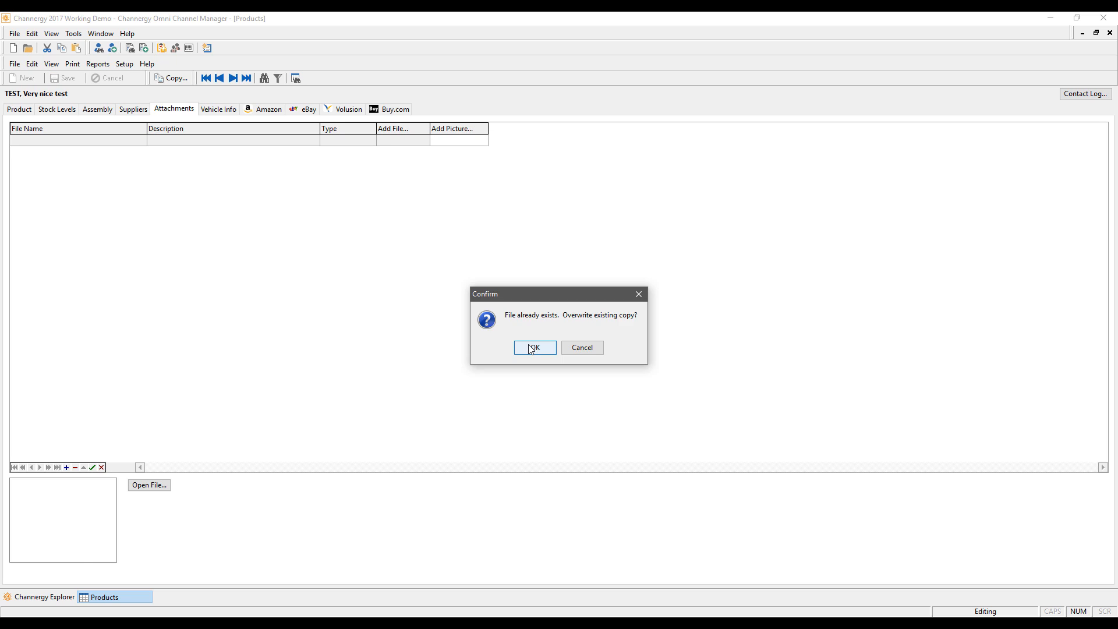
pyautogui.click(532, 348)
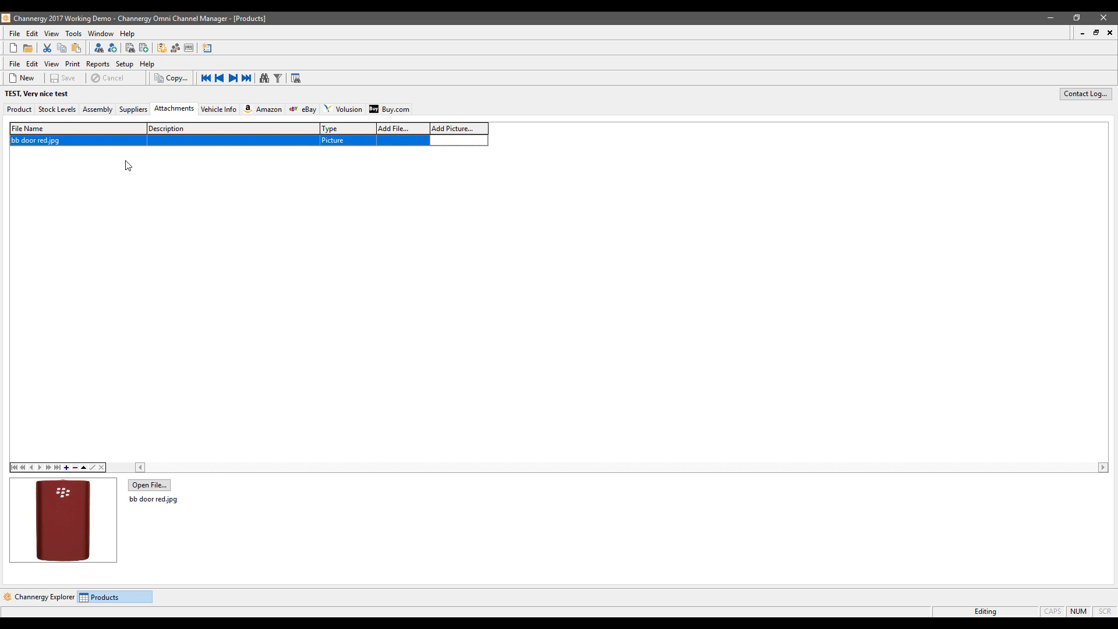
# Add a new Amazon listing for the TEST product
pyautogui.click(19, 109)
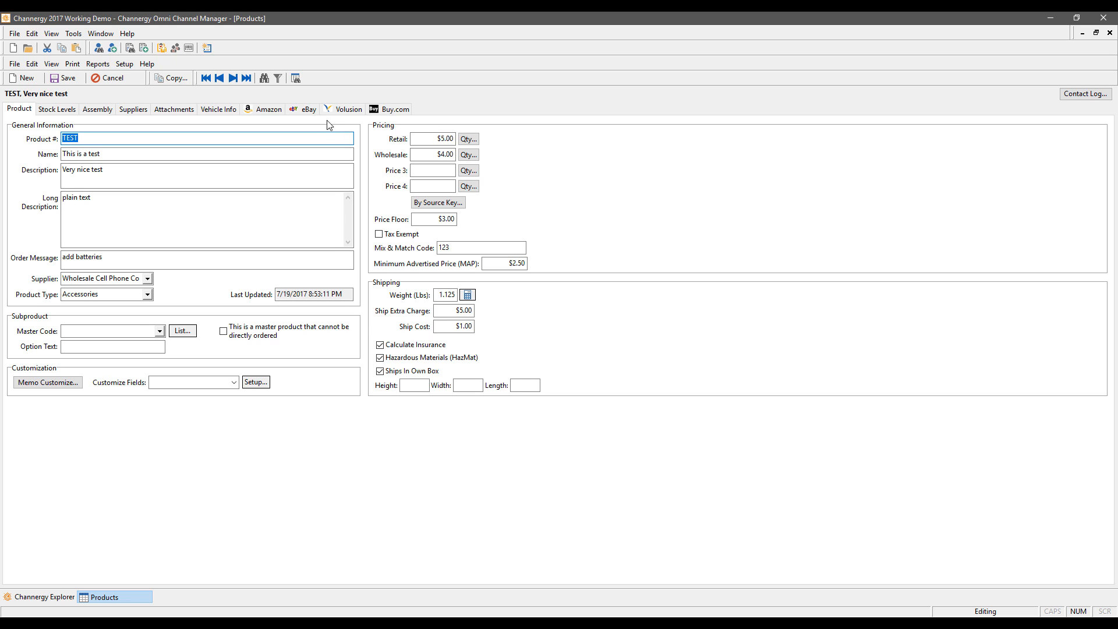
pyautogui.click(267, 110)
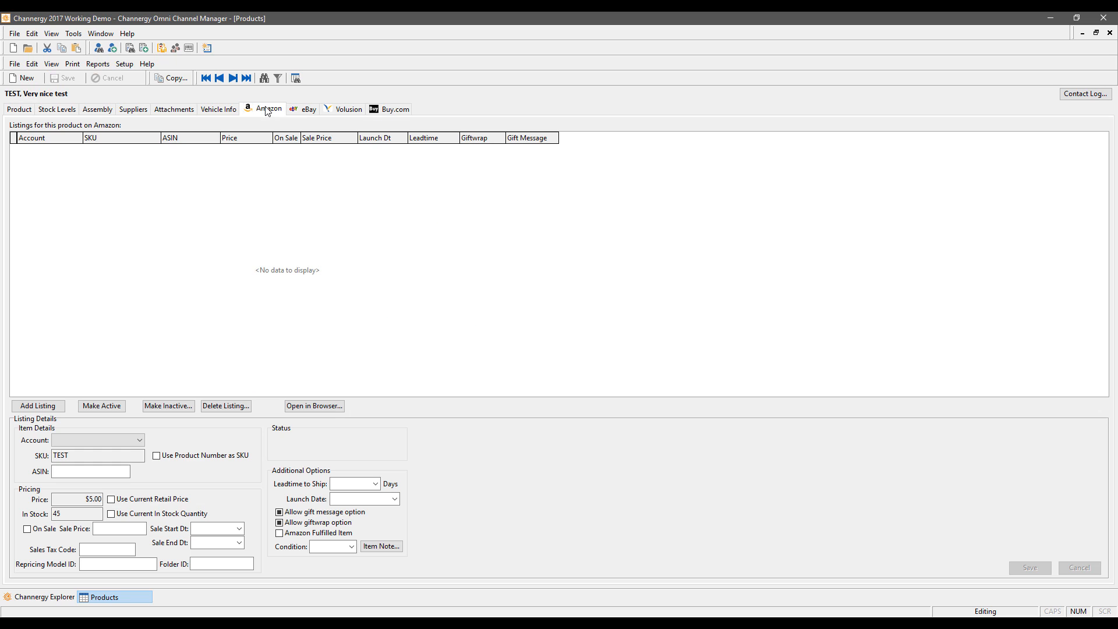
pyautogui.click(38, 406)
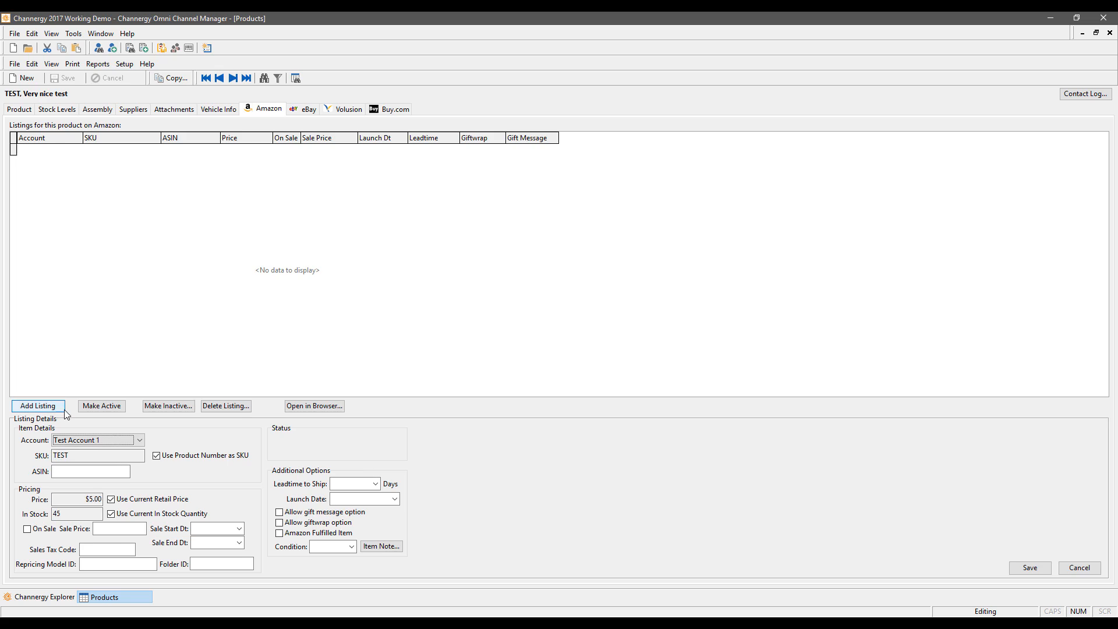